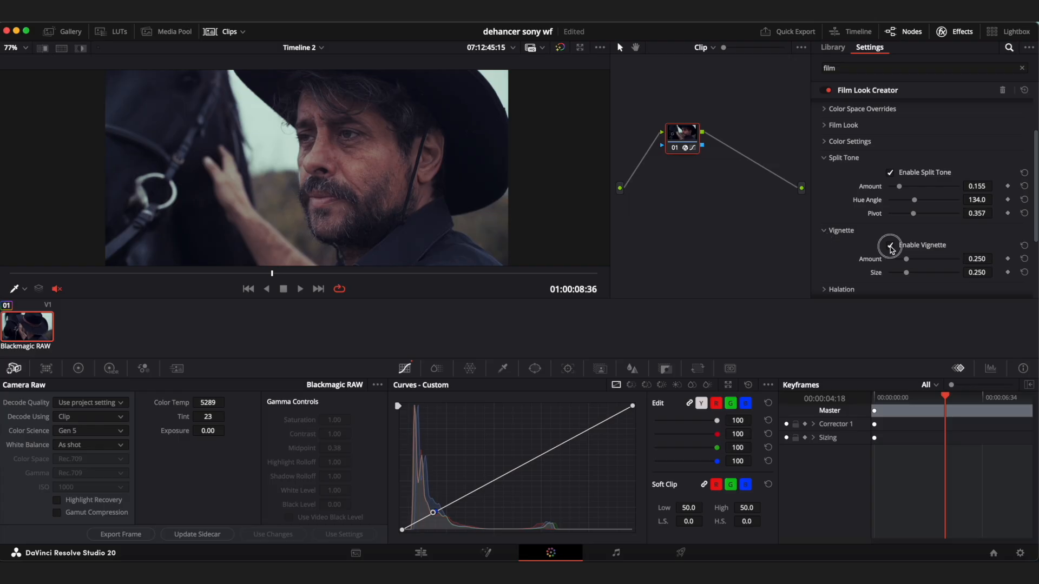
Step: Adjust the Film Look Creator's vignette amount and custom grain amount, checking the grain on a closer view of the face
left_click_drag(906, 262, 932, 271)
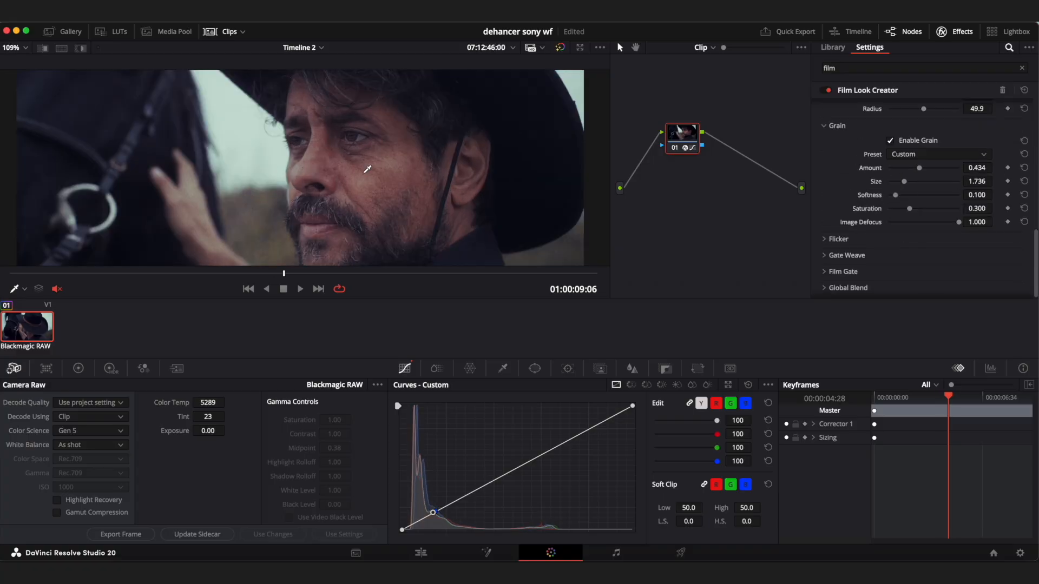
scroll(367, 169, "up", 3)
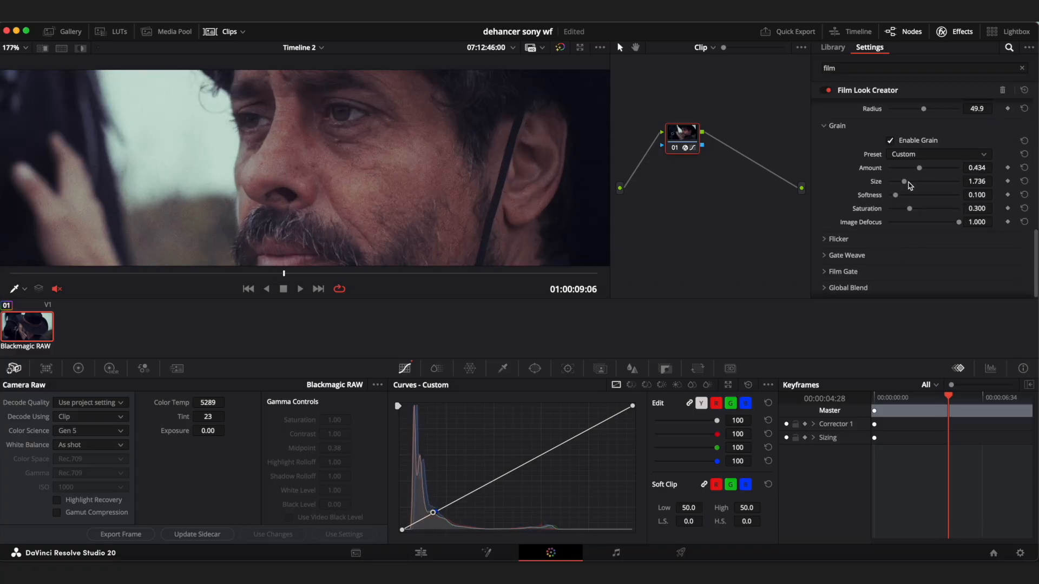
left_click_drag(919, 167, 989, 176)
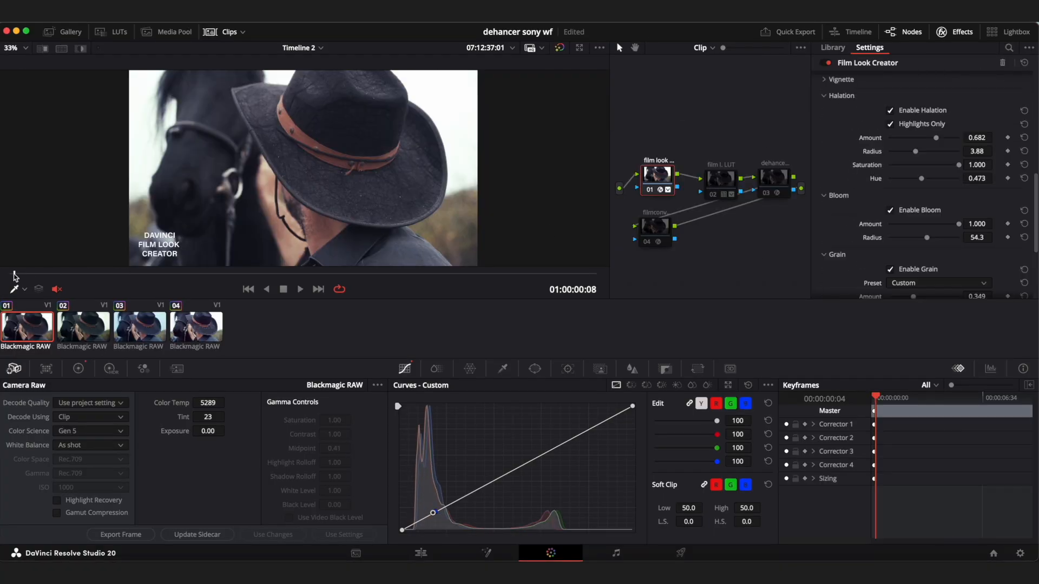
Step: Go to the frontal portrait shot, disable Bloom, and compare the image with Halation off and on
left_click_drag(15, 277, 548, 282)
left_click(890, 211)
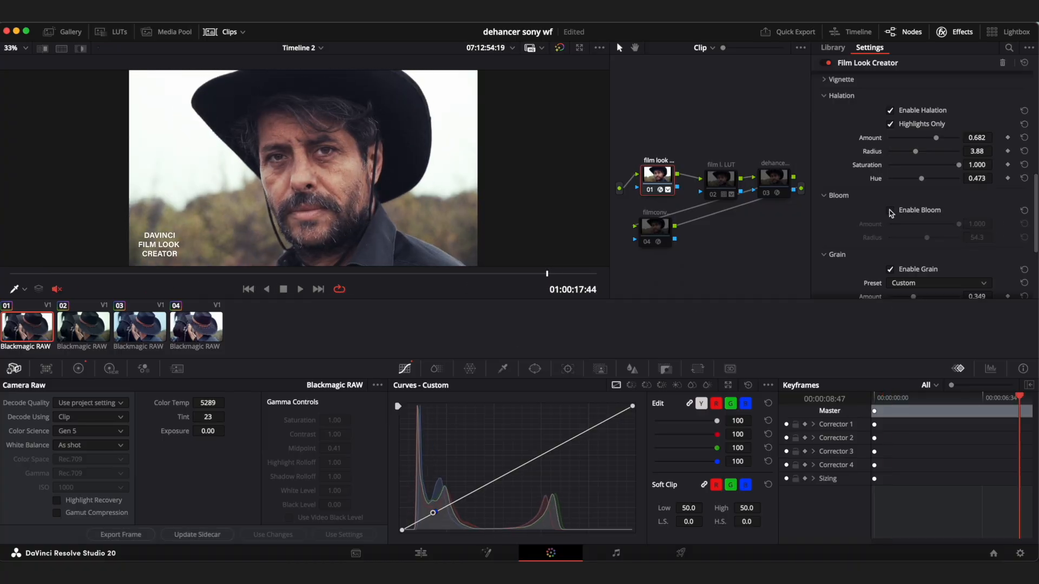
left_click(890, 111)
left_click(891, 111)
key("space")
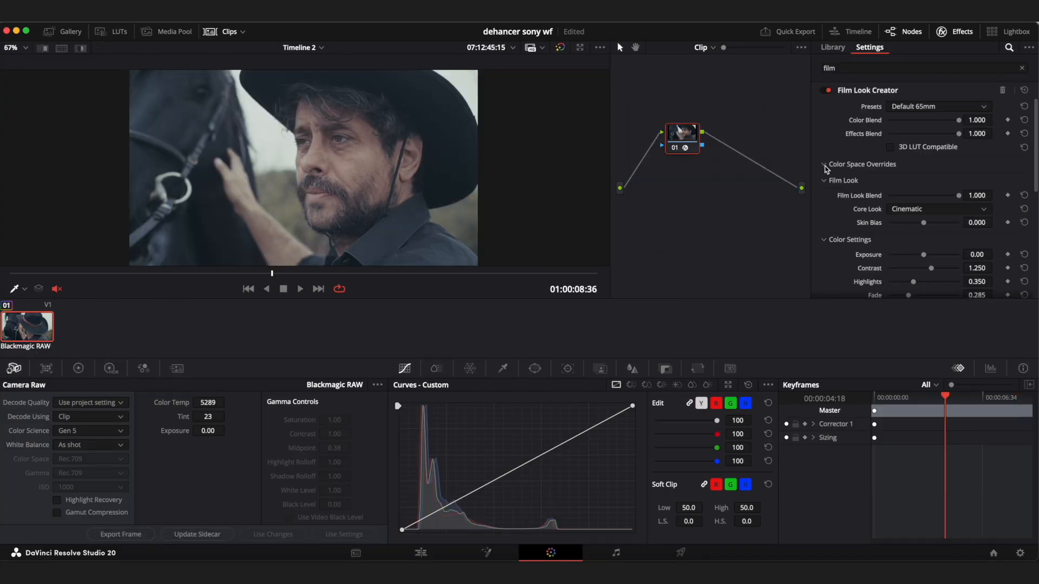
Step: Override the input color space with Blackmagic Design Wide Gamut Gen 4 / 5 and the input gamma with Blackmagic Design Film Gen 5
left_click(824, 165)
left_click(938, 179)
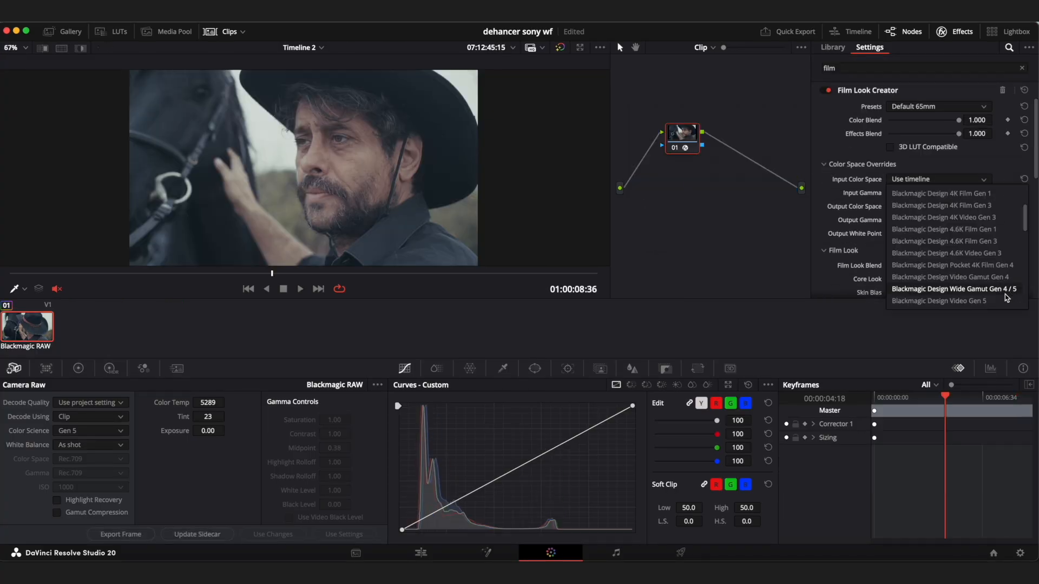
left_click(1006, 297)
left_click(938, 192)
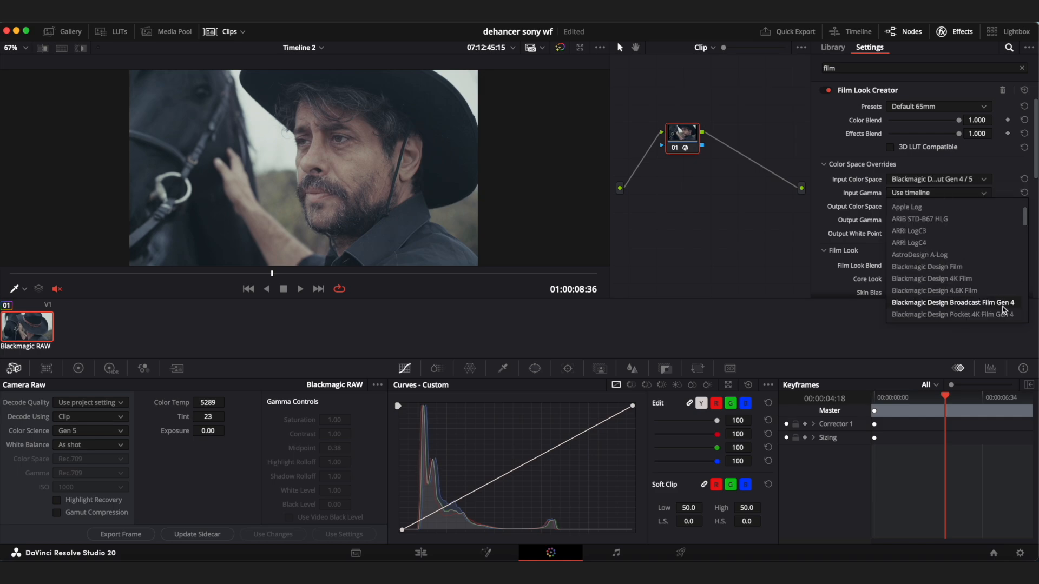
left_click(996, 302)
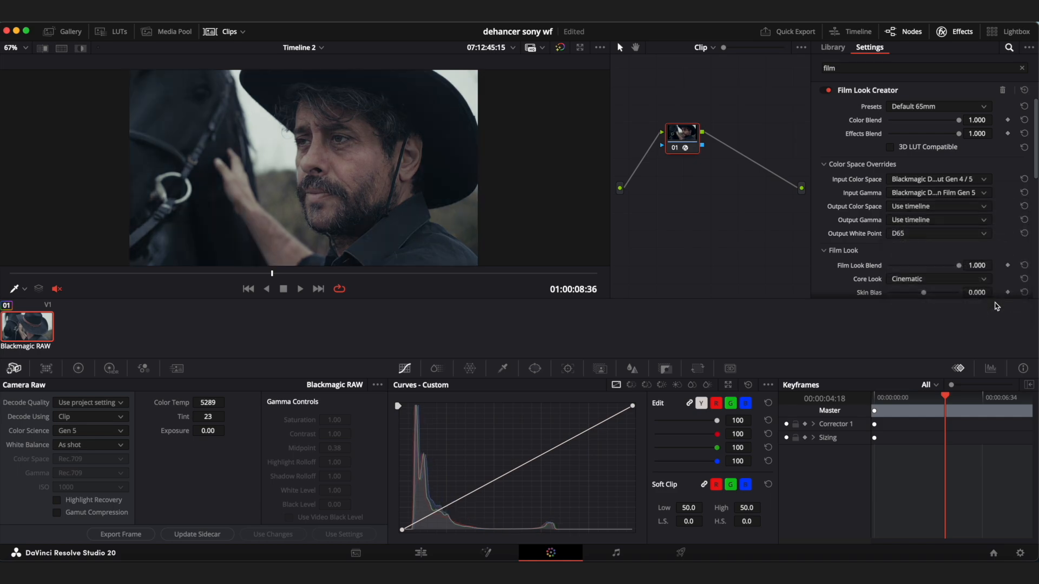
Step: Compare the available output white points one after another and set the output white point to D75
left_click(960, 234)
scroll(944, 303, "down", 2)
scroll(944, 305, "up", 2)
left_click(947, 295)
left_click(947, 237)
left_click(929, 274)
left_click(928, 237)
left_click(925, 283)
left_click(927, 236)
left_click(929, 295)
left_click(930, 235)
left_click(929, 307)
left_click(930, 235)
left_click(930, 319)
left_click(929, 235)
left_click(930, 331)
left_click(929, 234)
left_click(926, 286)
left_click(928, 234)
left_click(927, 283)
left_click(928, 235)
left_click(921, 353)
left_click(930, 235)
left_click(924, 323)
left_click(929, 235)
scroll(928, 254, "up", 5)
left_click(927, 276)
left_click(929, 235)
scroll(920, 303, "down", 5)
left_click(914, 313)
left_click(924, 235)
left_click(918, 324)
left_click(926, 236)
left_click(922, 341)
left_click(935, 235)
left_click(920, 342)
left_click(937, 238)
left_click(928, 261)
Step: Try the Rochester, Cinematic, Akasaka, Elated and Vintage core looks in turn on the clip
scroll(928, 262, "down", 3)
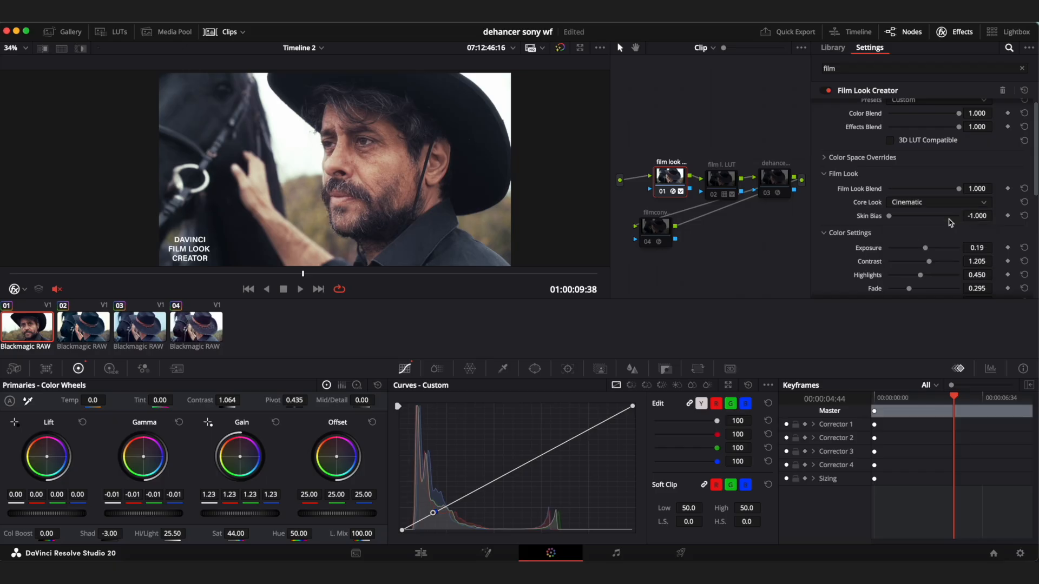
left_click(946, 205)
left_click(944, 233)
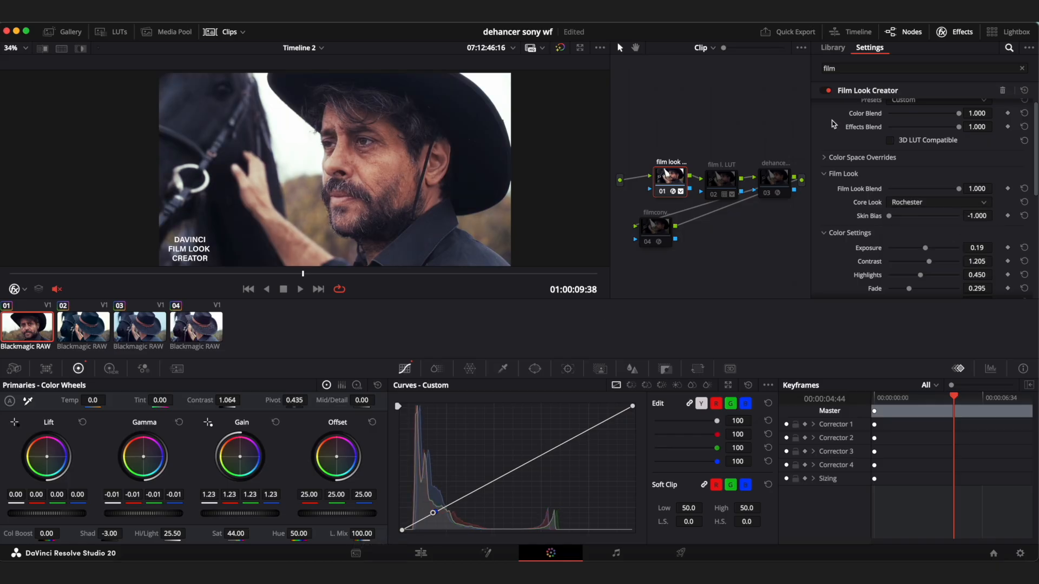
left_click(908, 203)
left_click(915, 220)
left_click(915, 204)
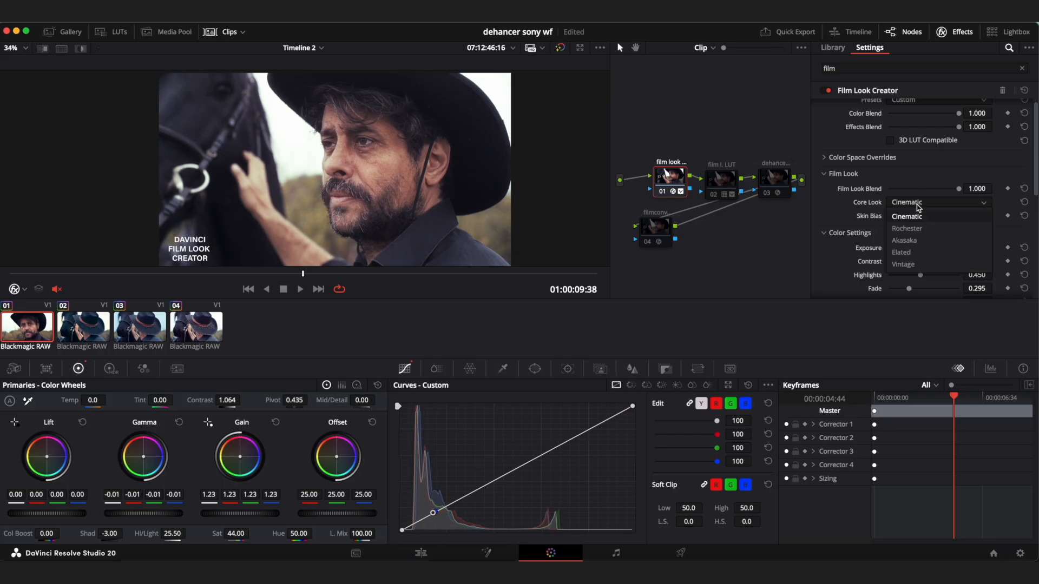
left_click(918, 242)
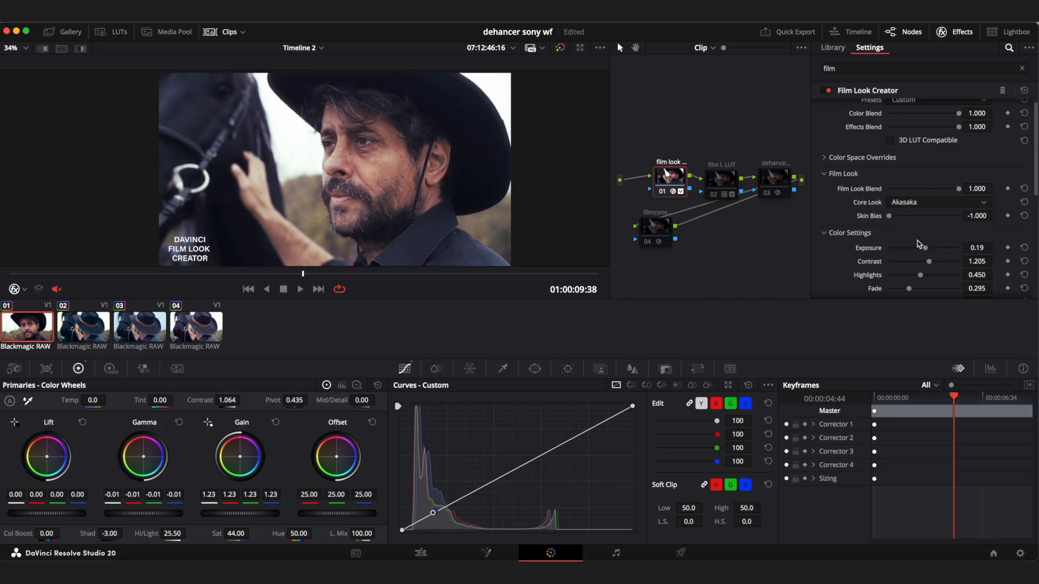
left_click(916, 204)
left_click(920, 253)
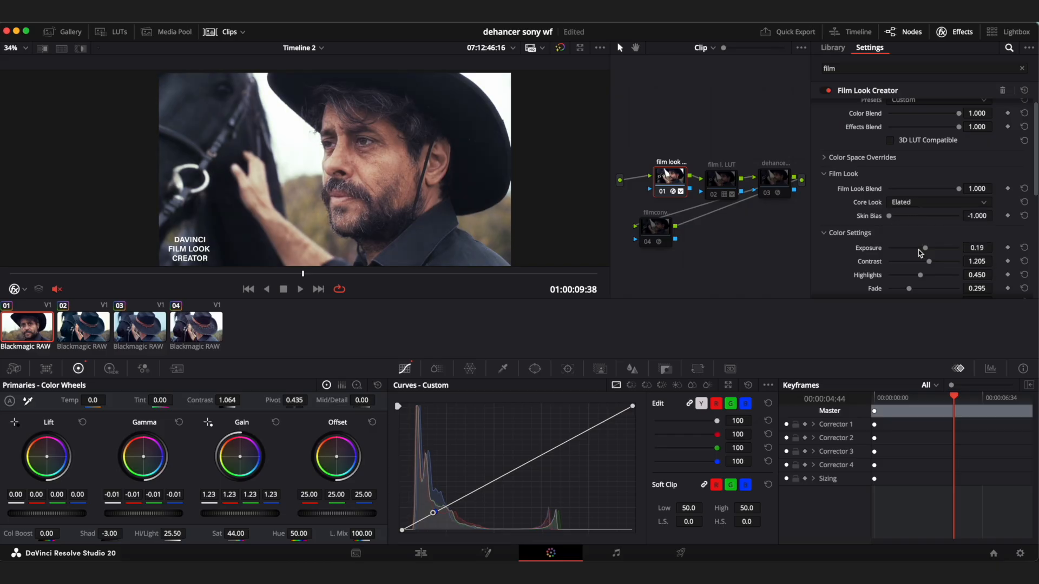
left_click(920, 206)
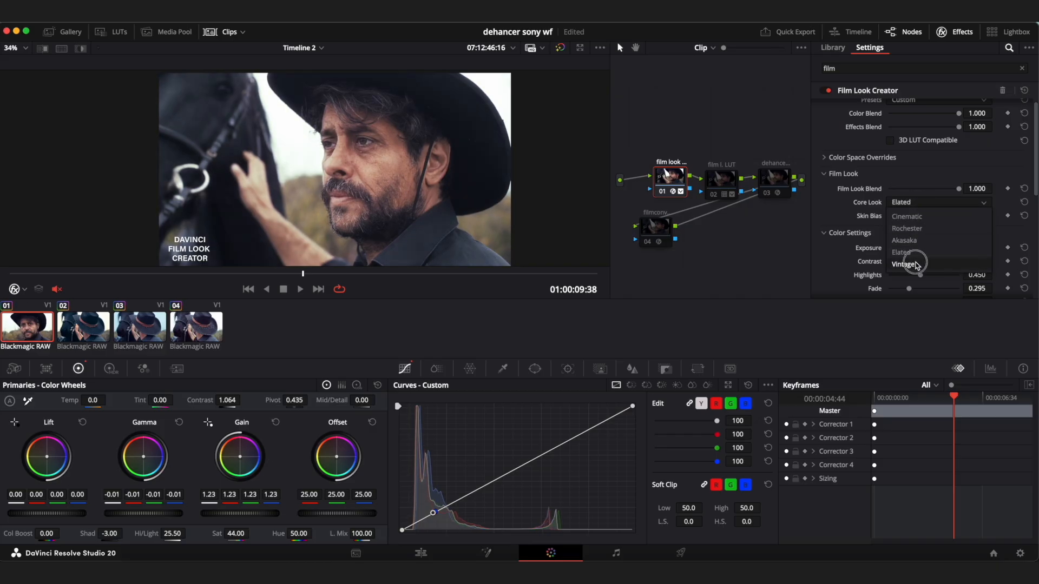
left_click(917, 265)
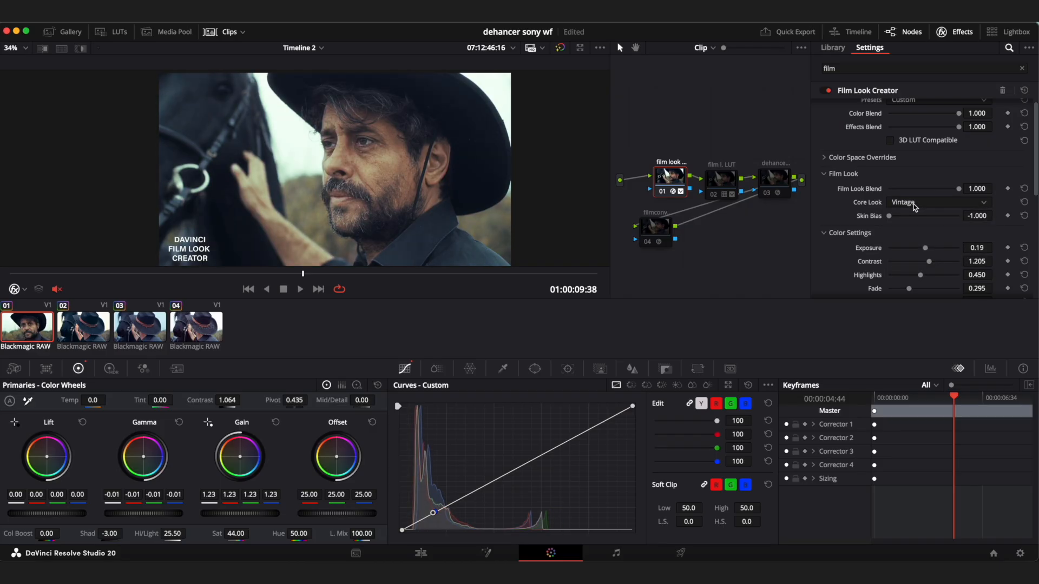
Step: Set the film look blend to about 0.853 and preview the Cinematic, Elated and Vintage core looks
left_click_drag(959, 189, 990, 192)
left_click(928, 203)
left_click(928, 223)
left_click(952, 202)
left_click(926, 254)
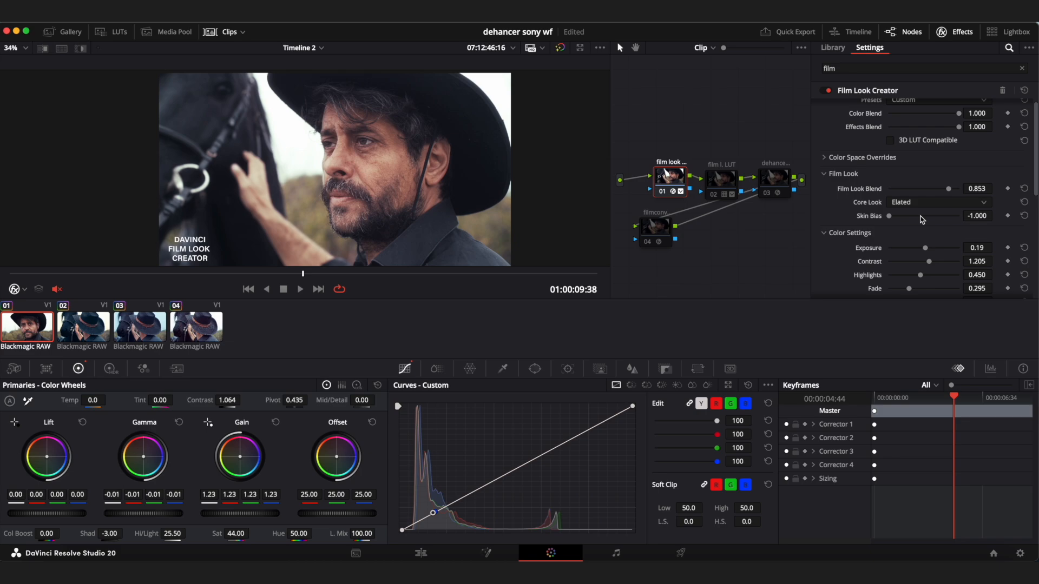
left_click(923, 204)
left_click(927, 265)
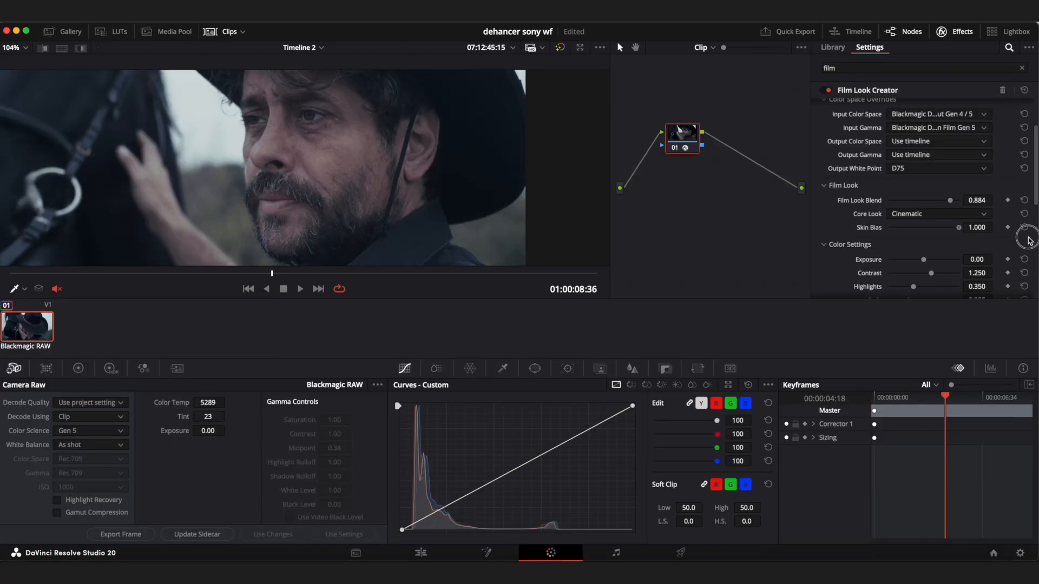
Step: Compare the Rochester, Elated and Vintage core looks on the single-node clip and return to Cinematic
left_click(925, 214)
left_click(967, 241)
left_click(937, 214)
left_click(935, 263)
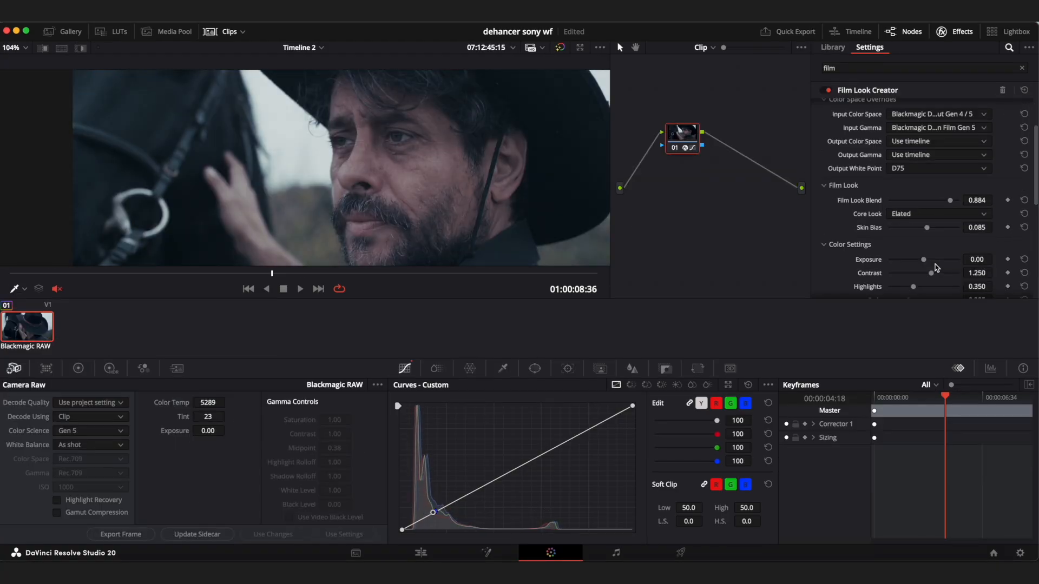
left_click(935, 216)
left_click(941, 277)
left_click(936, 214)
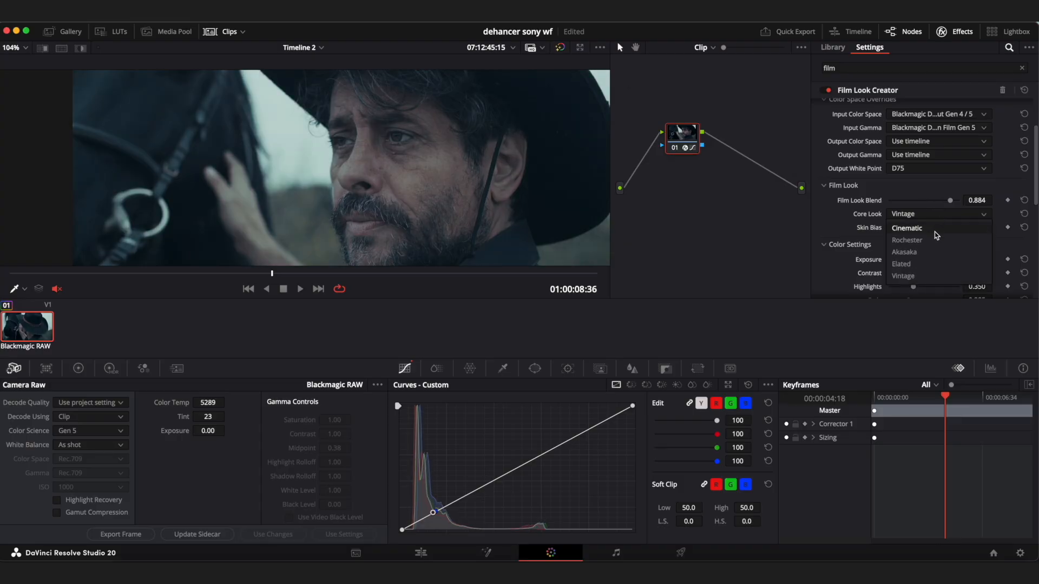
left_click(935, 235)
Step: Adjust the exposure, white balance and subtractive saturation in the Film Look Creator's color settings
scroll(934, 234, "down", 3)
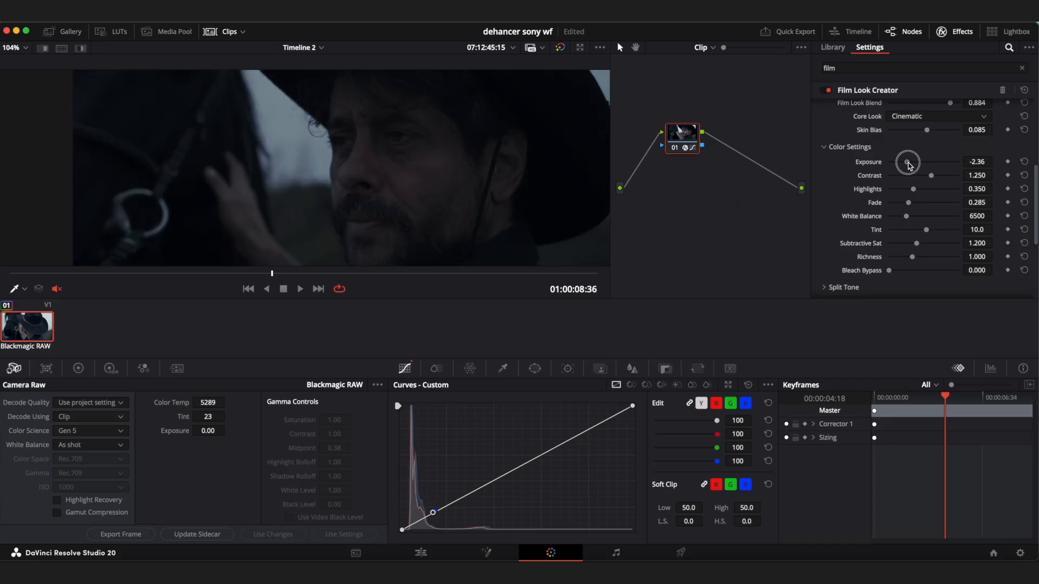
left_click_drag(929, 167, 910, 204)
left_click_drag(906, 217, 927, 230)
left_click_drag(916, 244, 927, 265)
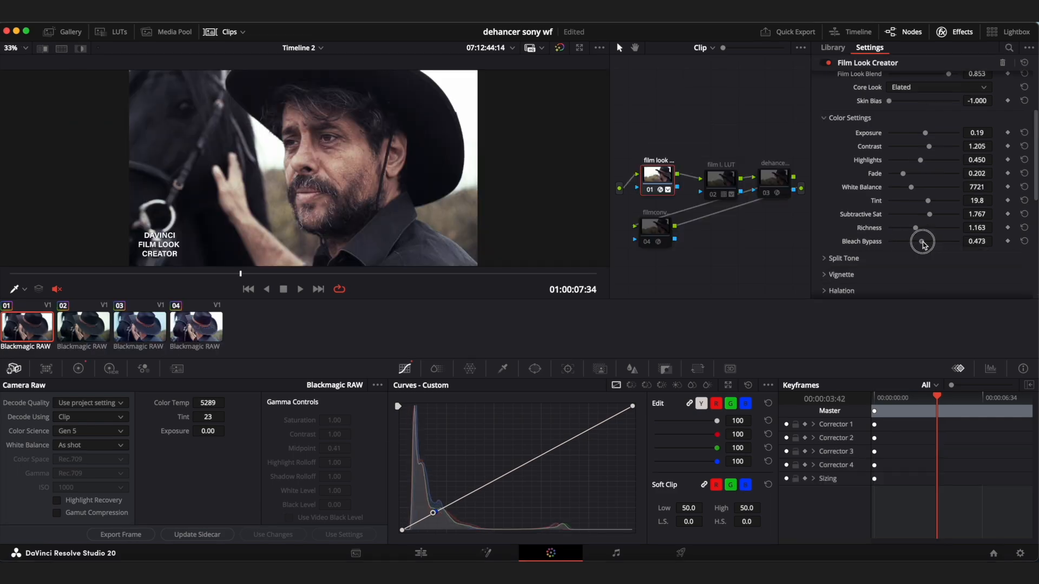
Step: Raise the bleach bypass strongly, ease it back slightly, and check the effect across several shots of the clip
left_click_drag(923, 239, 1027, 248)
left_click(256, 275)
left_click_drag(255, 275, 544, 275)
mouse_move(958, 243)
left_mouse_down()
mouse_move(863, 240)
mouse_move(943, 248)
left_mouse_up()
left_click_drag(543, 274, 219, 289)
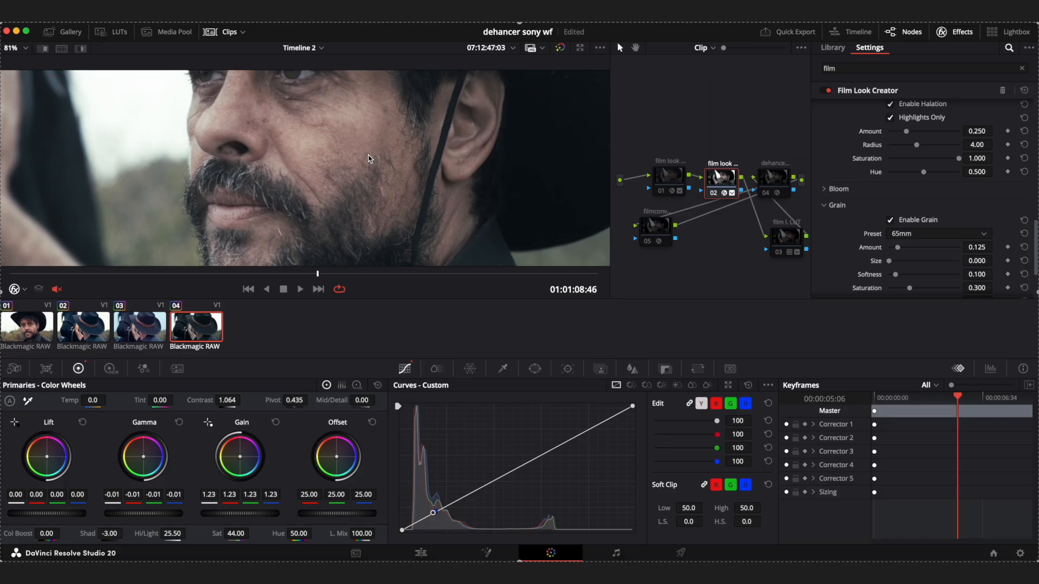
Step: Adjust the grain amount and grain saturation on the second film look node
left_click_drag(900, 250, 904, 278)
mouse_move(910, 287)
left_mouse_down()
mouse_move(992, 287)
mouse_move(925, 287)
left_mouse_up()
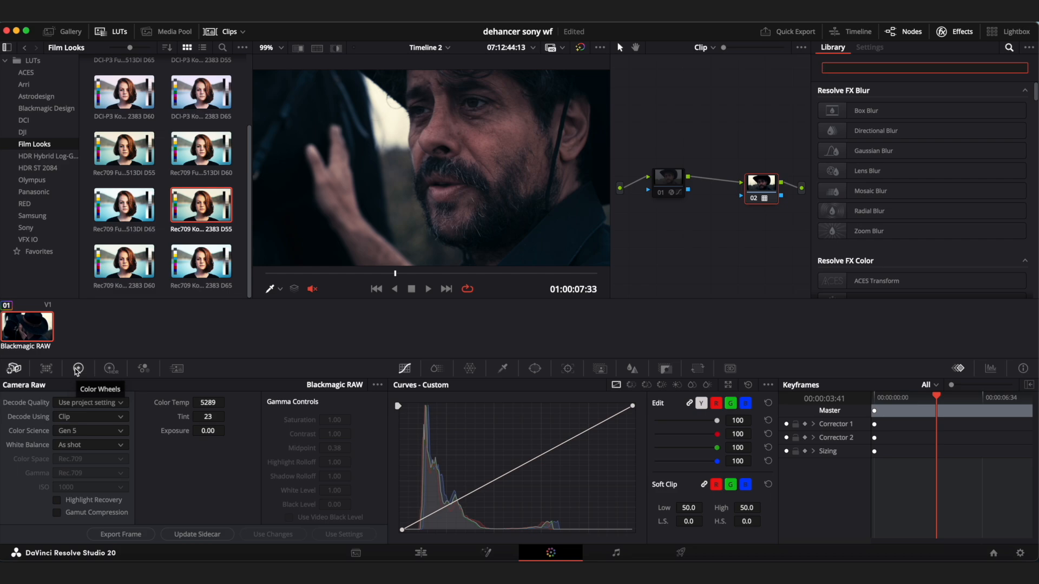
Step: Set the Camera Raw exposure to 0.72 and check it on the frontal close-up shot
left_click(78, 369)
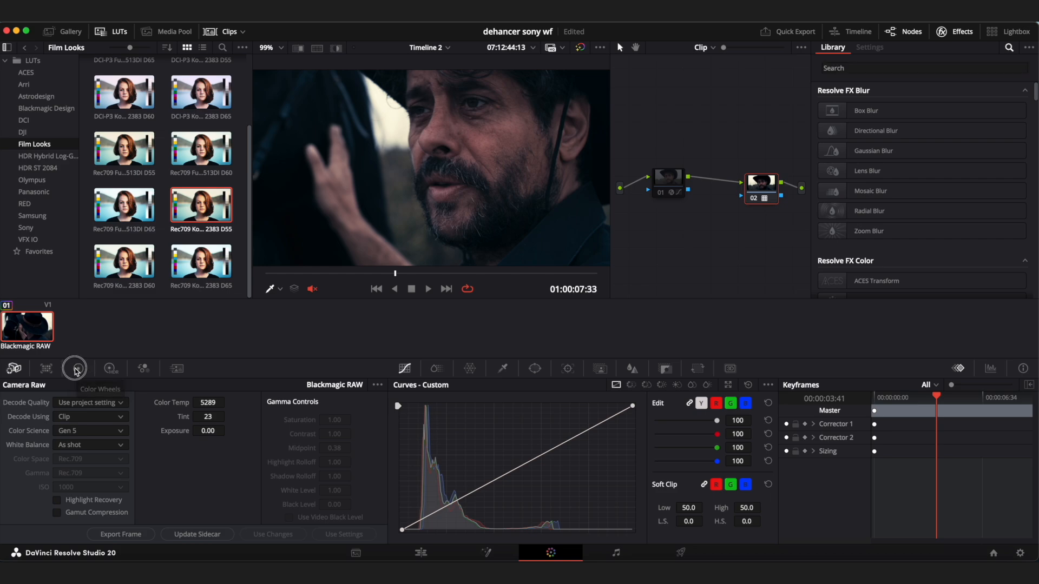
left_click(17, 372)
left_click_drag(203, 433, 242, 429)
left_click_drag(396, 274, 557, 298)
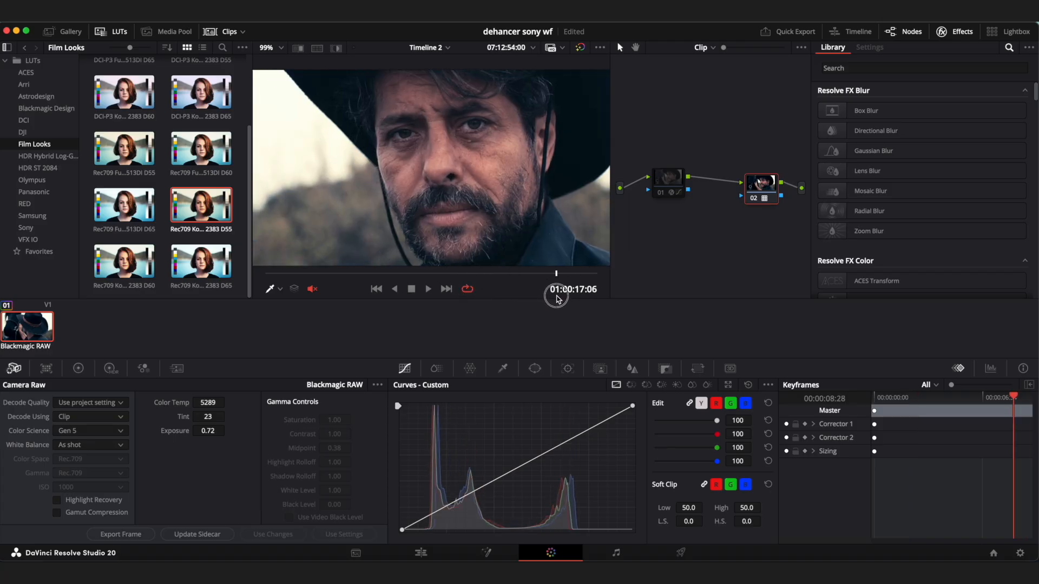
Step: Enable the Film Look Creator node and the Rec709 Kodak 2383 D55 LUT node one at a time to compare their looks
left_click(755, 199)
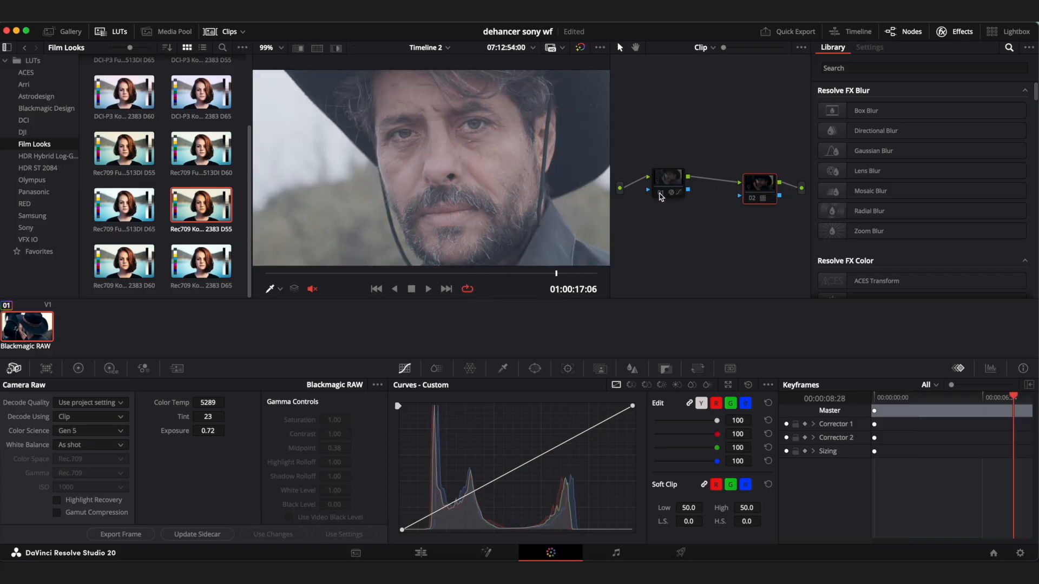
left_click(660, 193)
left_click(660, 194)
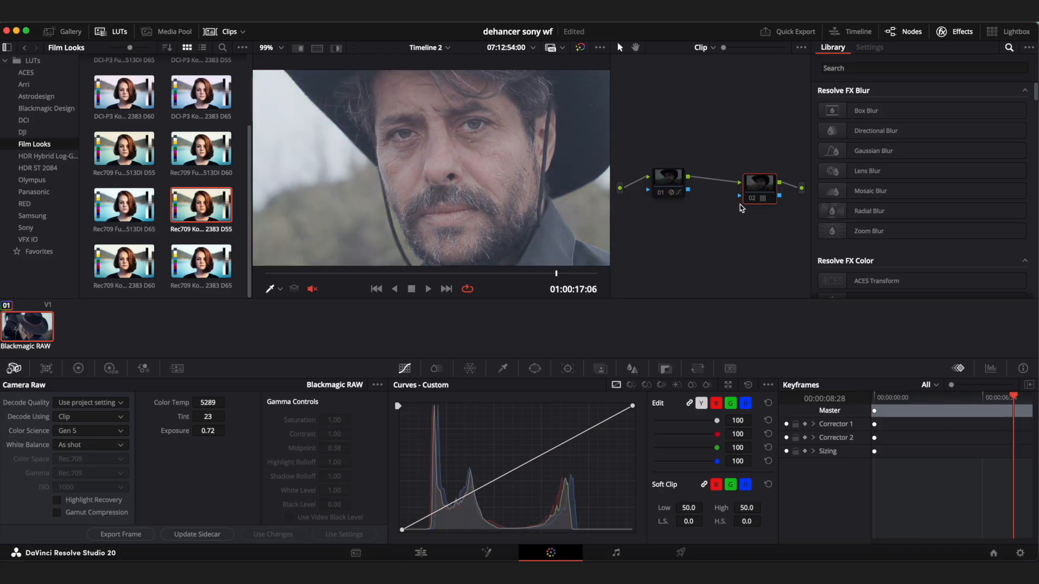
left_click(751, 199)
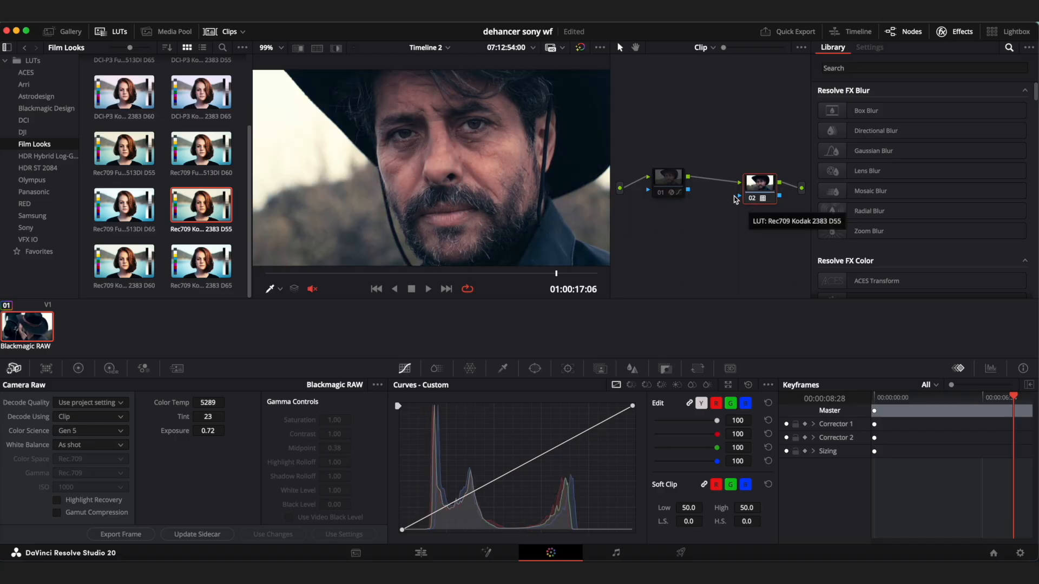
left_click(751, 198)
left_click(670, 184)
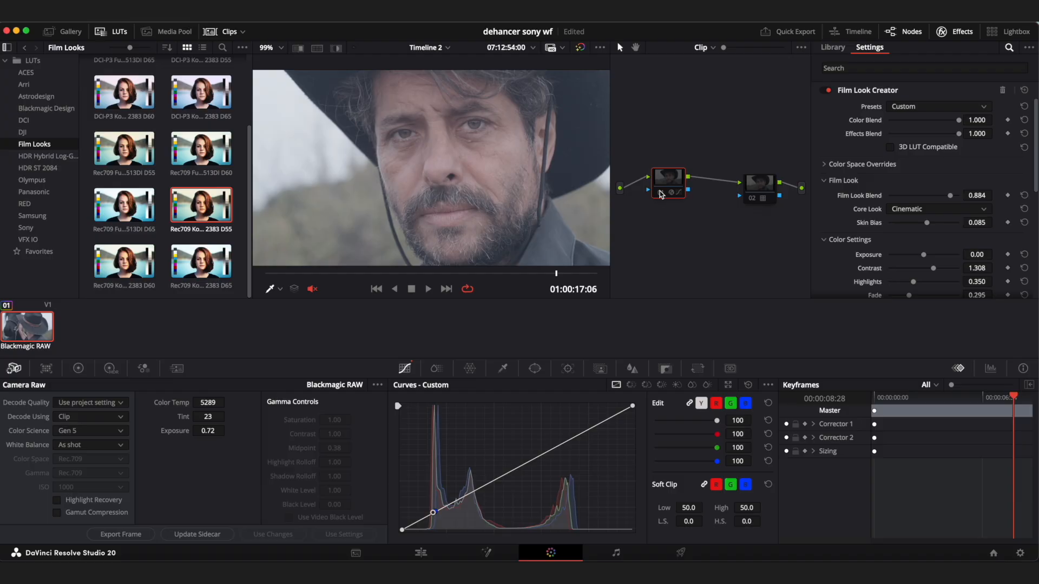
left_click(660, 192)
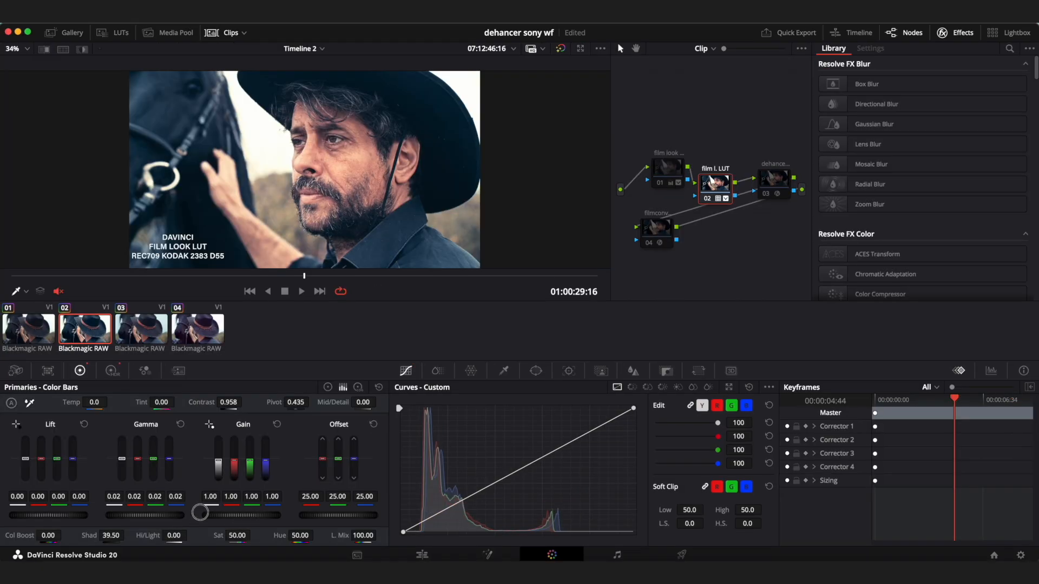
Step: Adjust the master gain on the film look LUT node of the second clip
left_click_drag(226, 515, 213, 515)
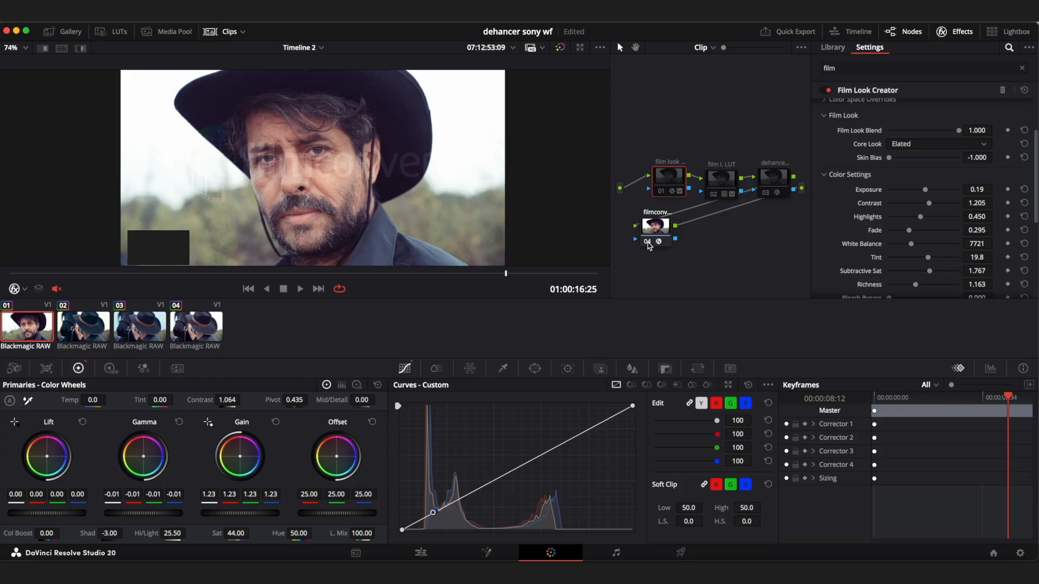
Step: Compare the Film Look Creator, film look LUT and Dehancer nodes on the first clip by enabling each one alone
left_click(661, 190)
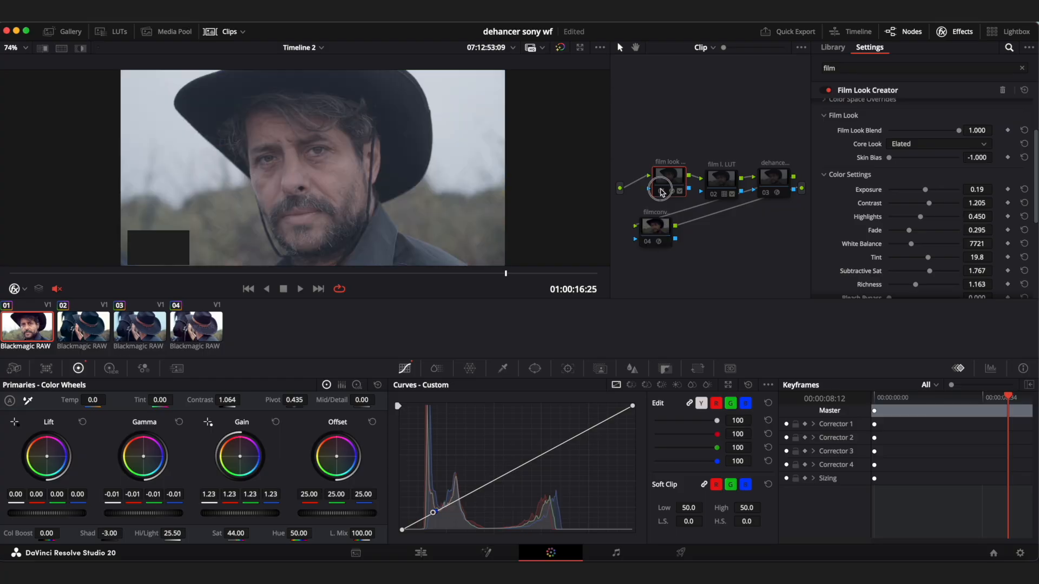
left_click(661, 191)
left_click(715, 195)
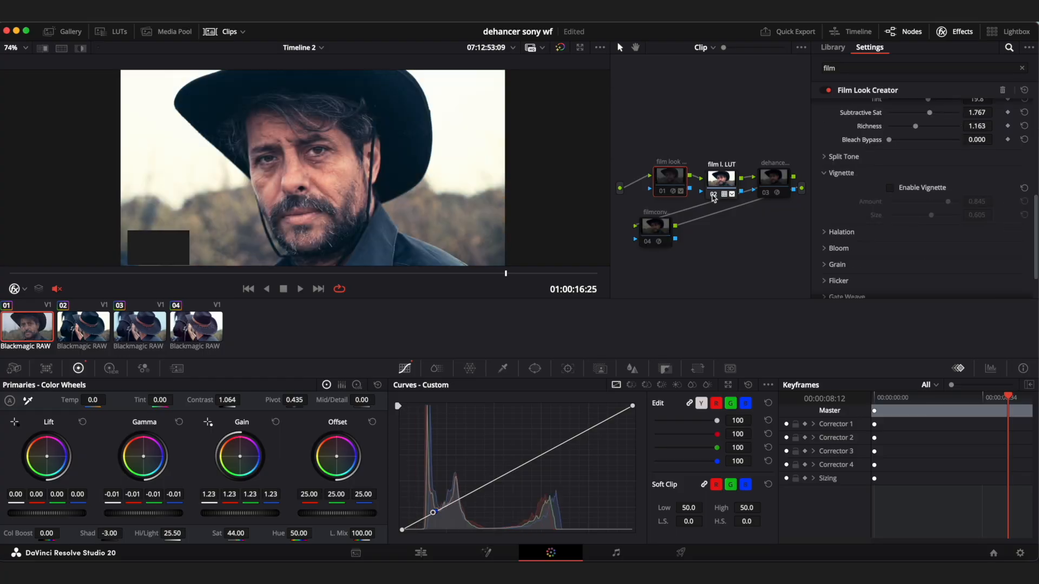
left_click(713, 194)
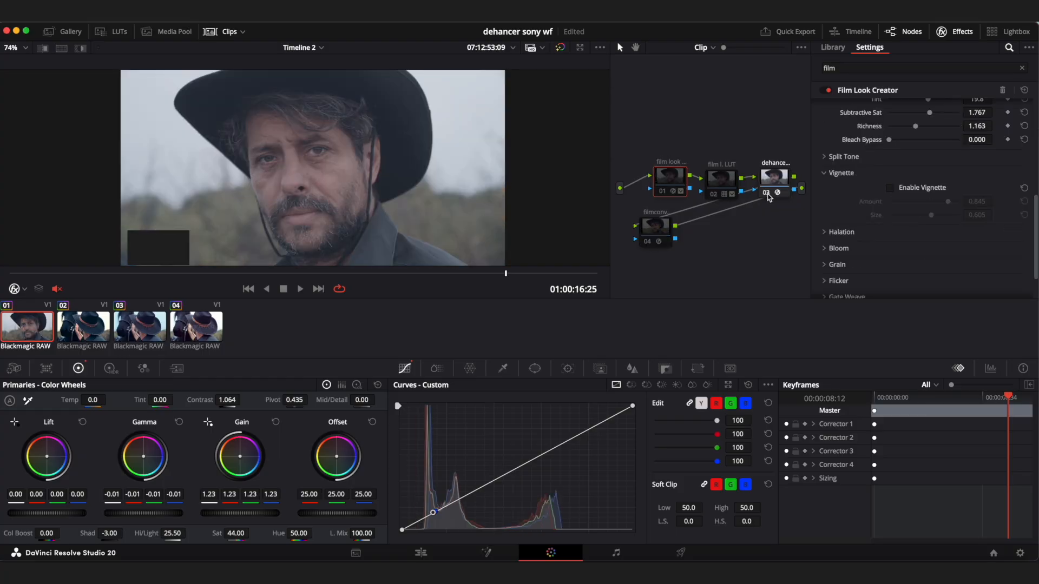
left_click(768, 195)
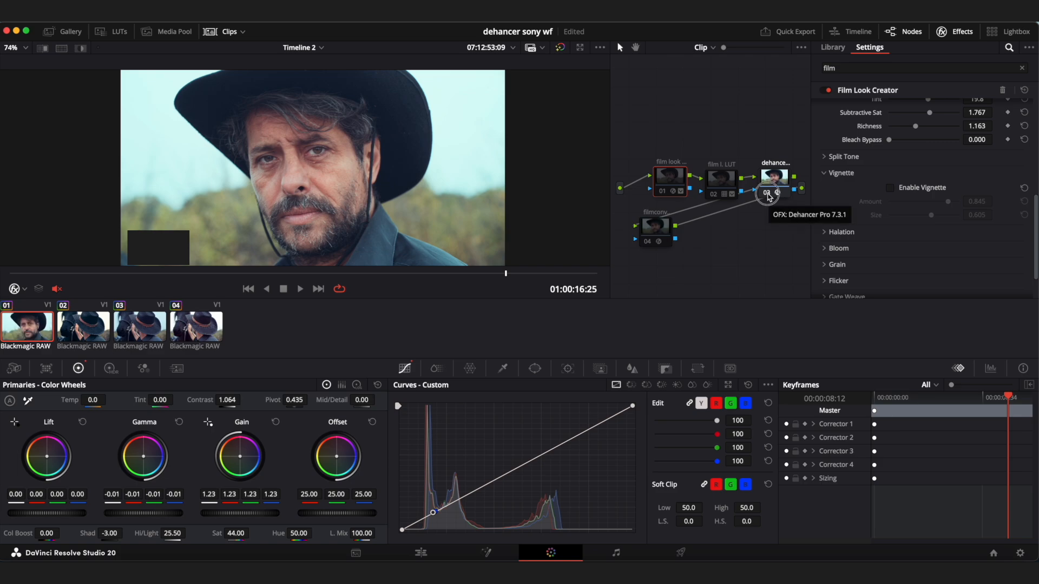
Step: Disable the Dehancer node and enable the FilmConvert node on the first clip to compare their looks
left_click(767, 194)
left_click(648, 241)
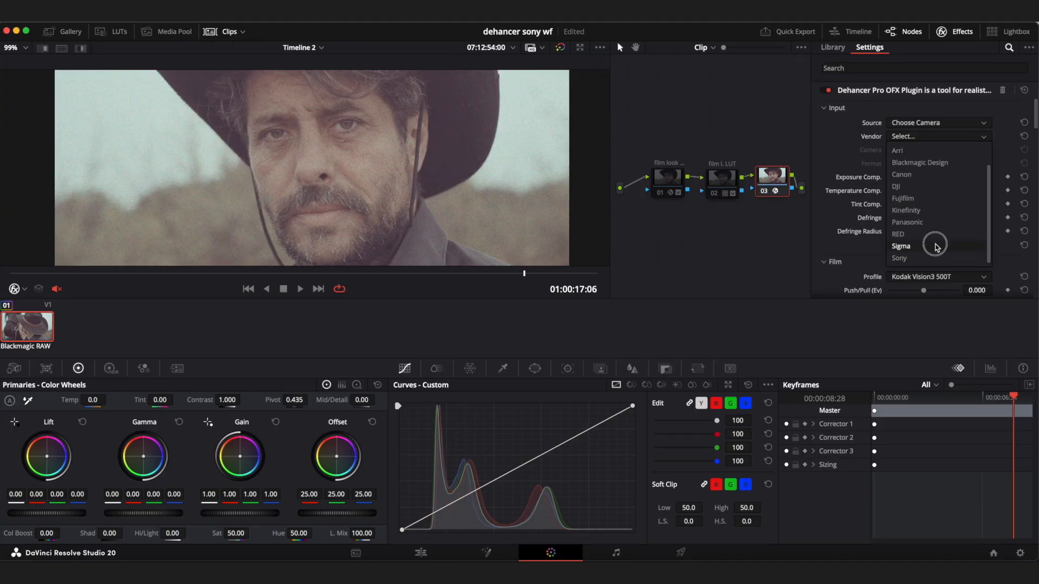
Step: Set the Dehancer input to vendor Sigma, camera Sigma fp and the DNG Profile Film Tungsten format
left_click(928, 243)
left_click(933, 177)
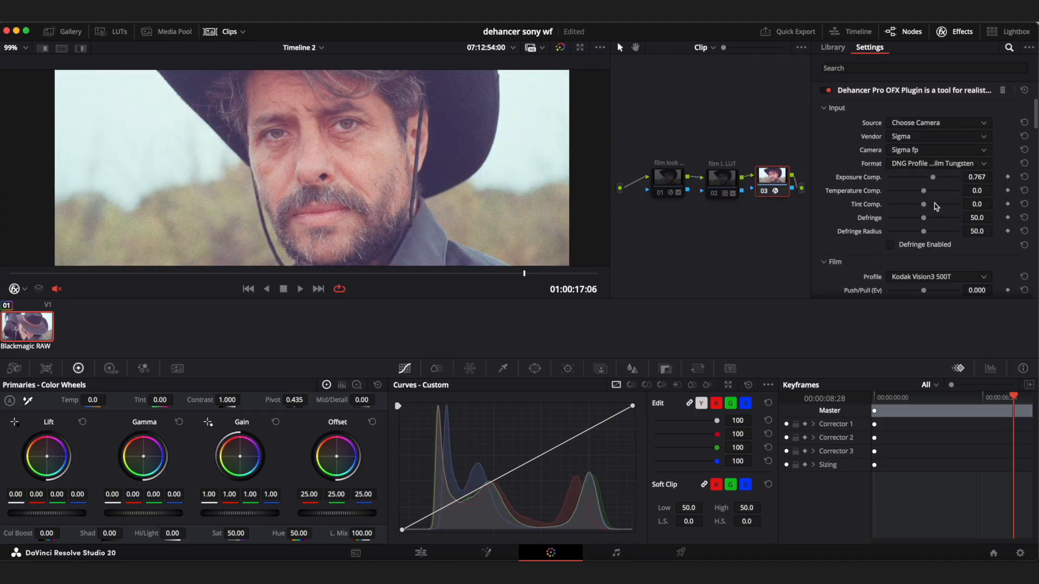
left_click(926, 166)
left_click(927, 177)
left_click(927, 166)
left_click(929, 201)
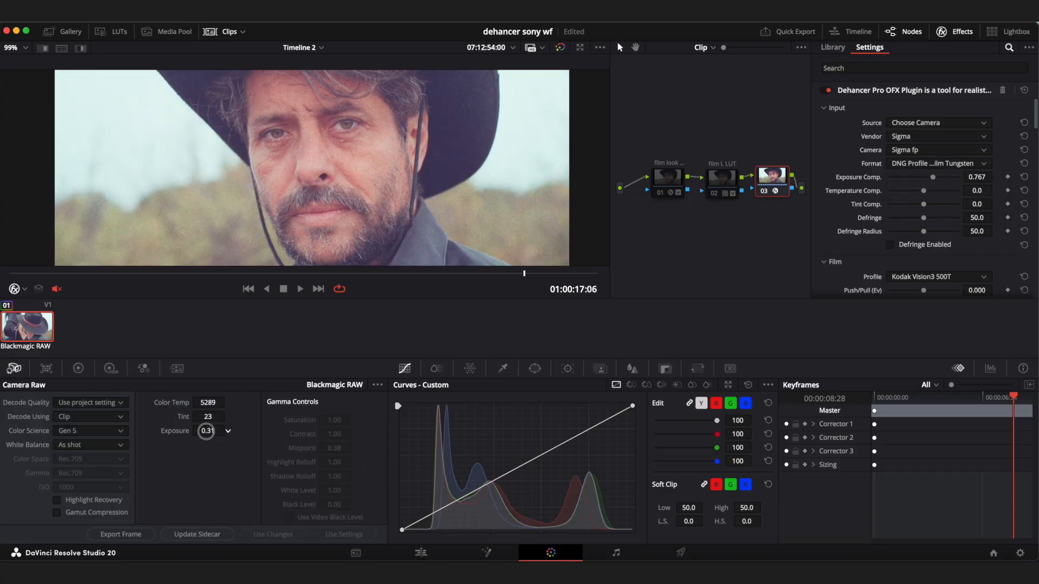
Step: Set the Camera Raw exposure to -0.45 and enable Dehancer's Film Compression with an impact of 76
left_click_drag(206, 431, 167, 429)
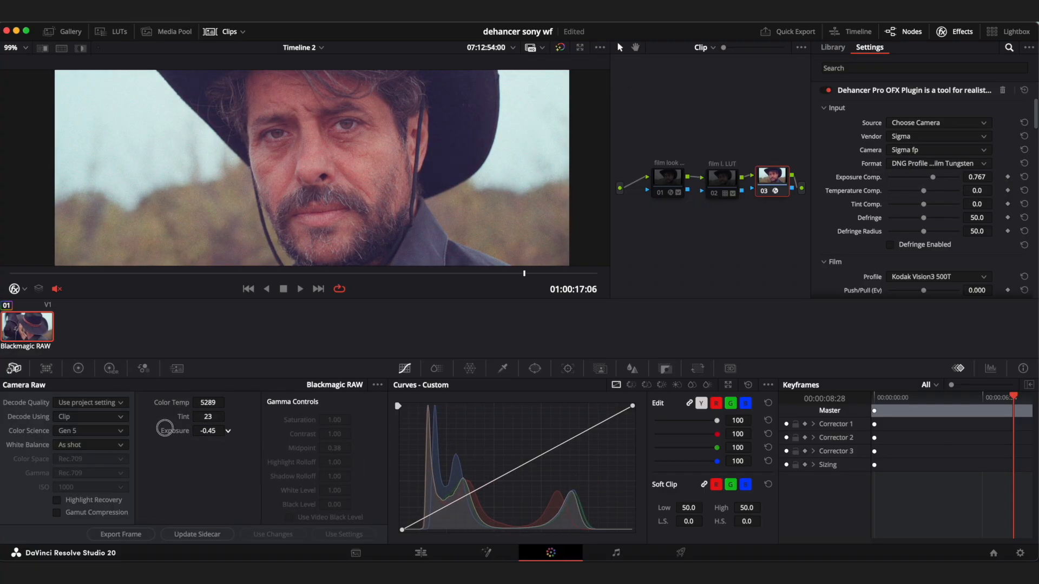
scroll(902, 183, "down", 8)
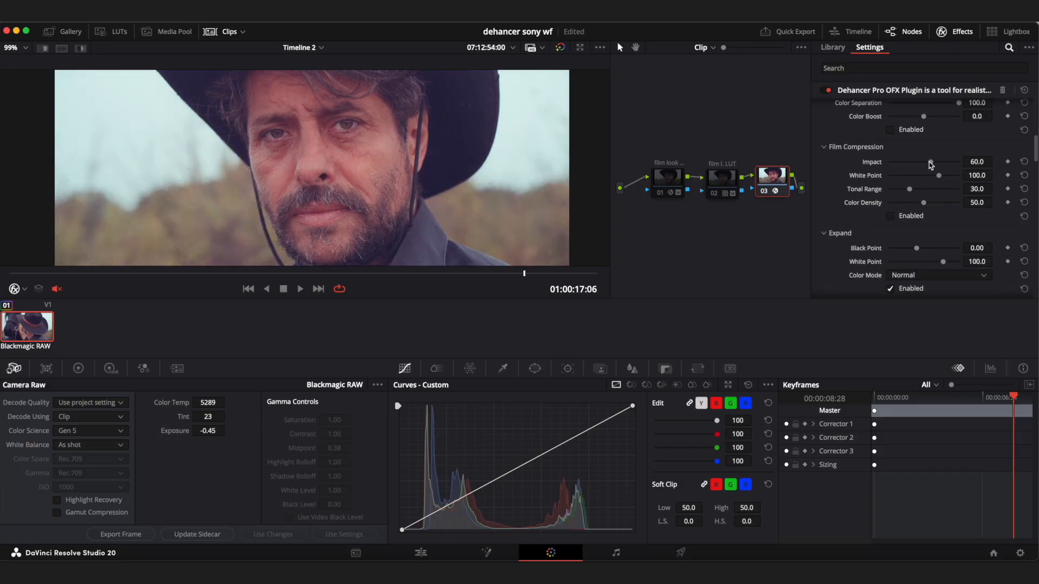
left_click(891, 217)
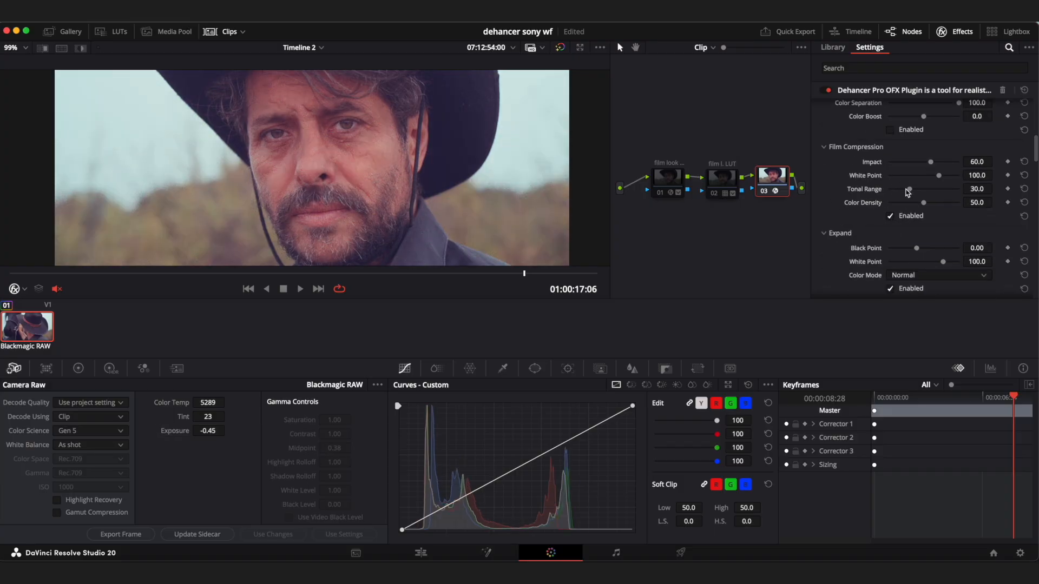
mouse_move(929, 164)
left_mouse_down()
mouse_move(869, 164)
mouse_move(973, 163)
mouse_move(872, 166)
mouse_move(944, 174)
left_mouse_up()
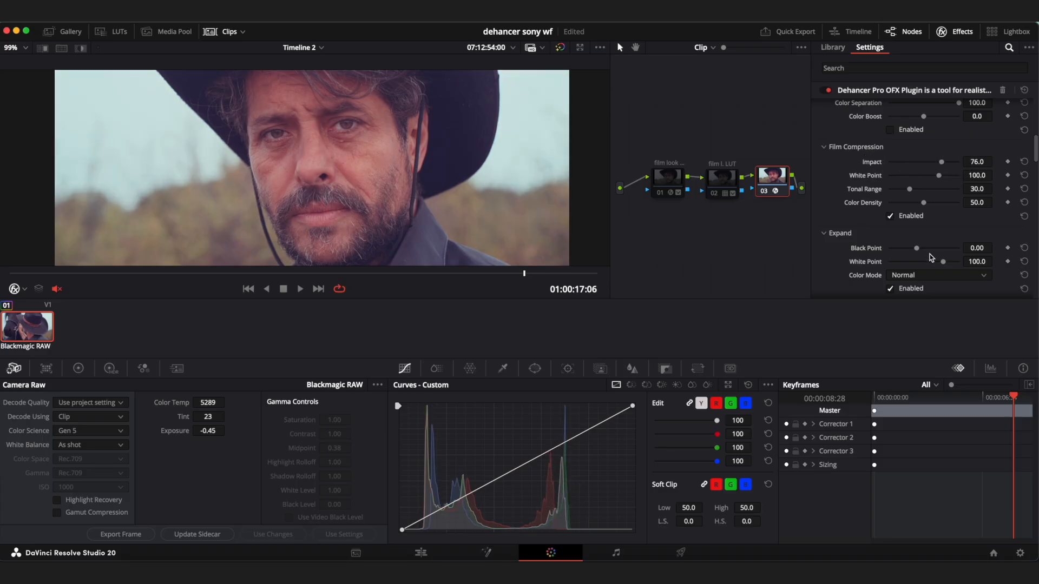
Step: Try the Kodak Vision3 250D and 200T film profiles in Dehancer, and choose Kodak Vision3 50D
scroll(931, 256, "down", 3)
scroll(930, 256, "up", 5)
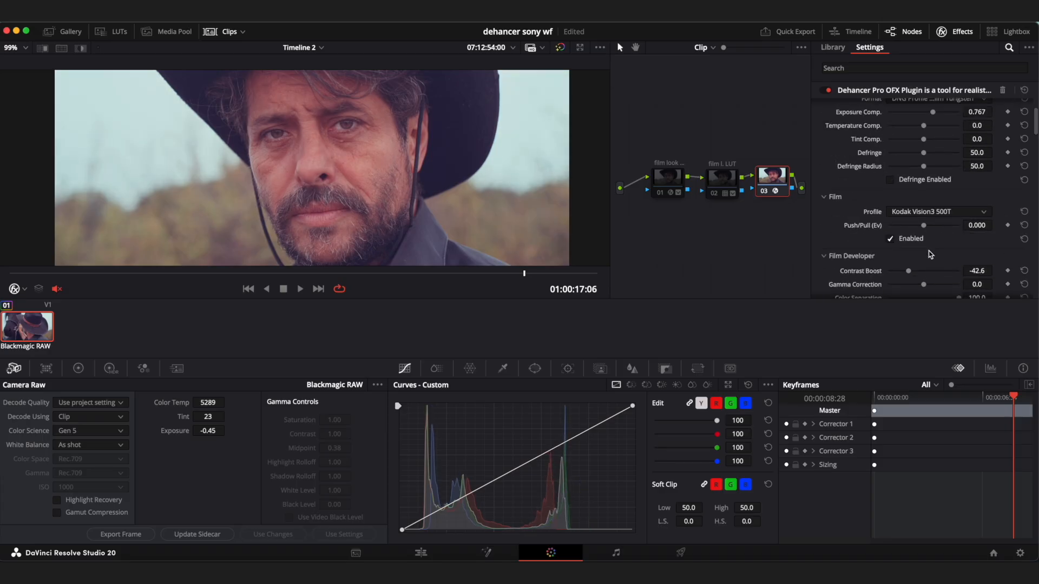
left_click(951, 213)
left_click(951, 262)
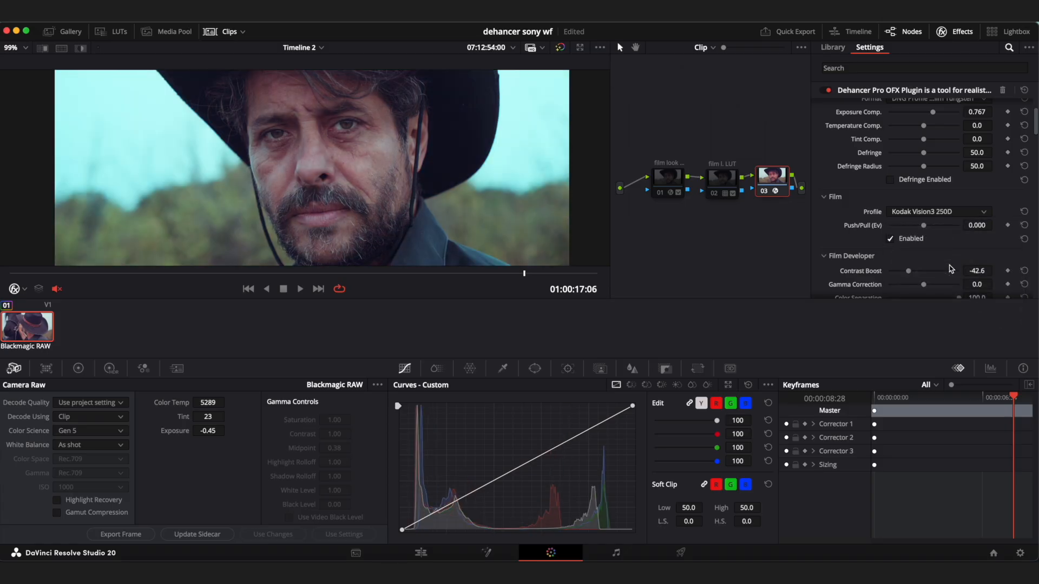
left_click(947, 212)
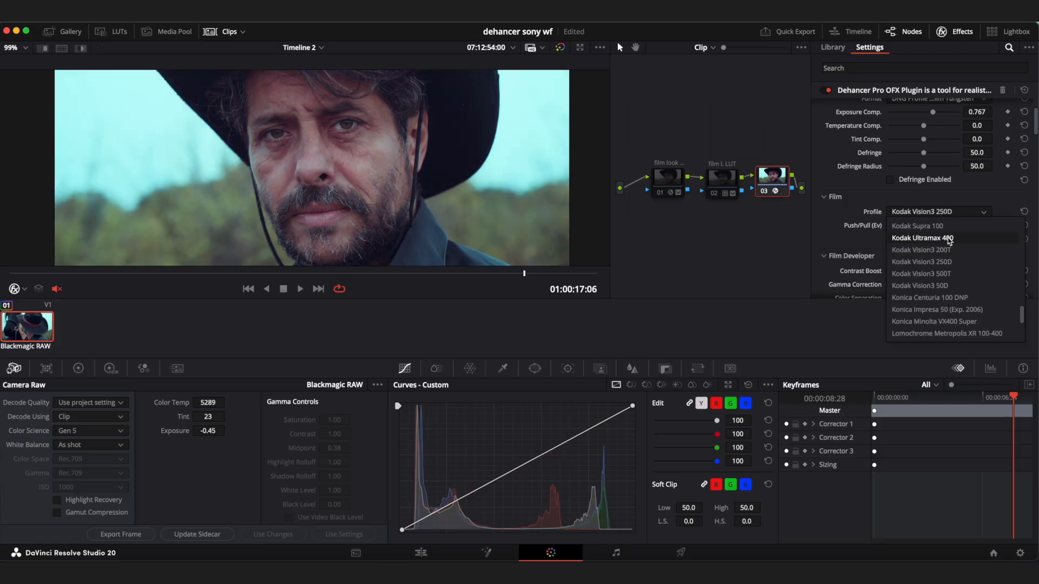
left_click(950, 251)
left_click(954, 217)
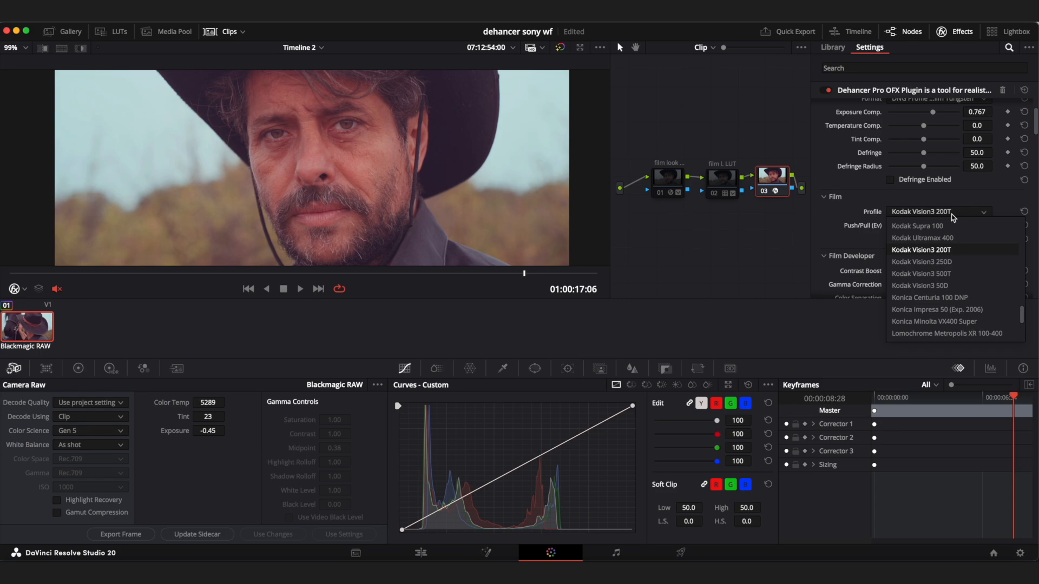
left_click(959, 285)
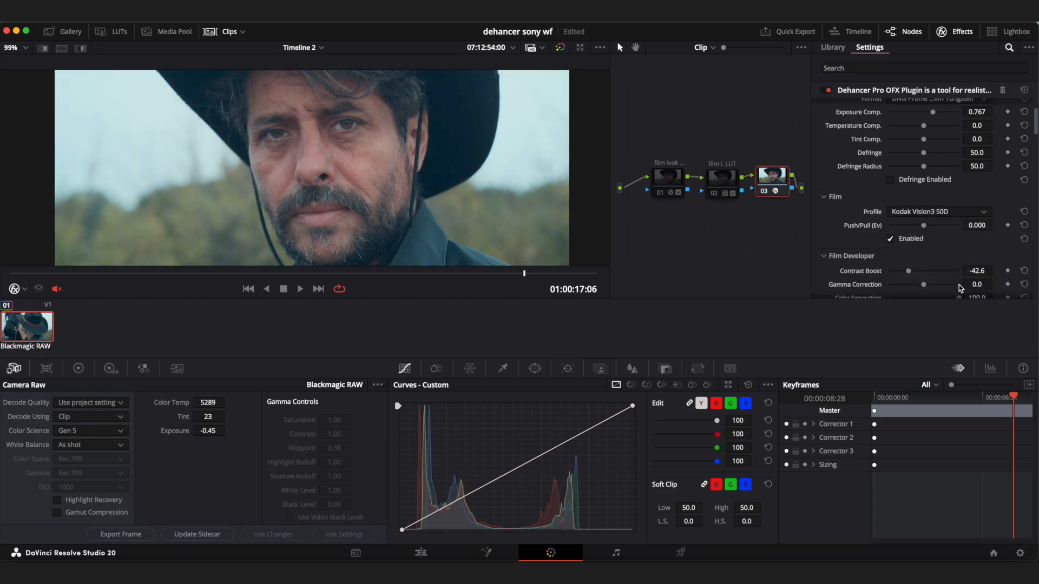
Step: Compare the Dehancer and film look LUT nodes by enabling each one alone, ending with Dehancer enabled
left_click(759, 193)
left_click(714, 195)
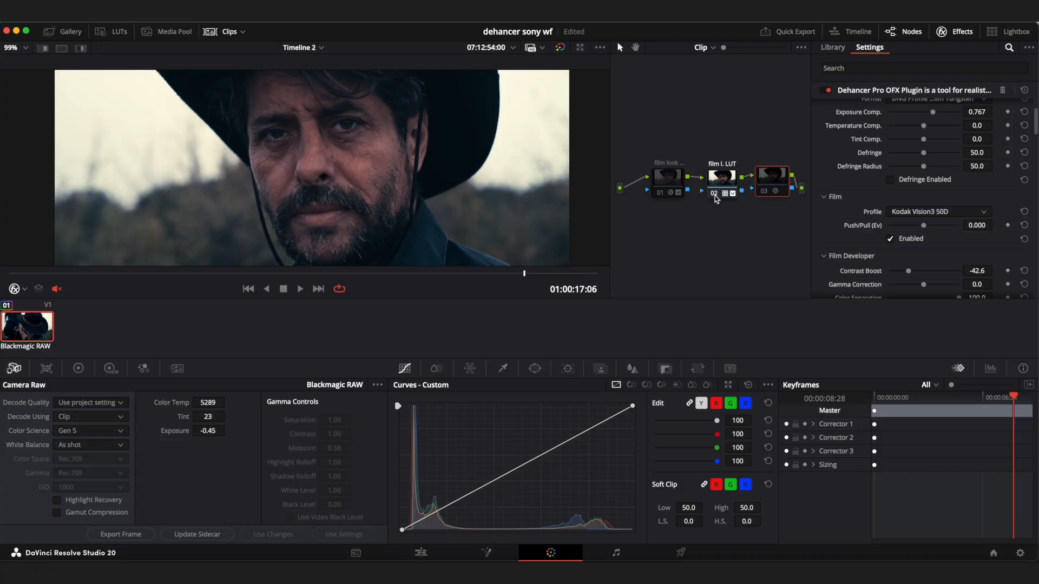
left_click(714, 195)
left_click(764, 194)
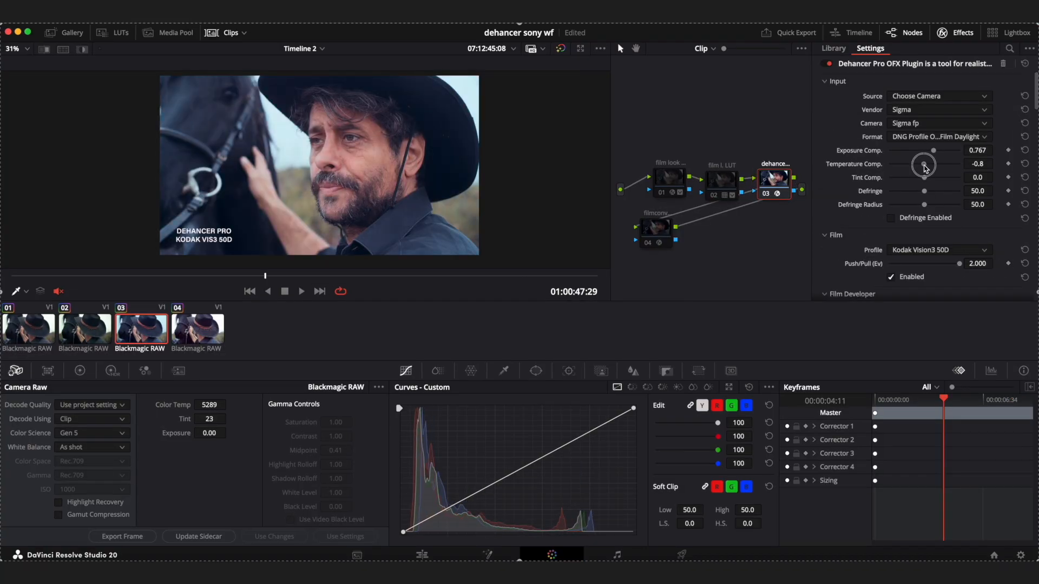
Step: Set Dehancer's temperature compensation to 11.6 on the third clip
left_click_drag(927, 168, 930, 169)
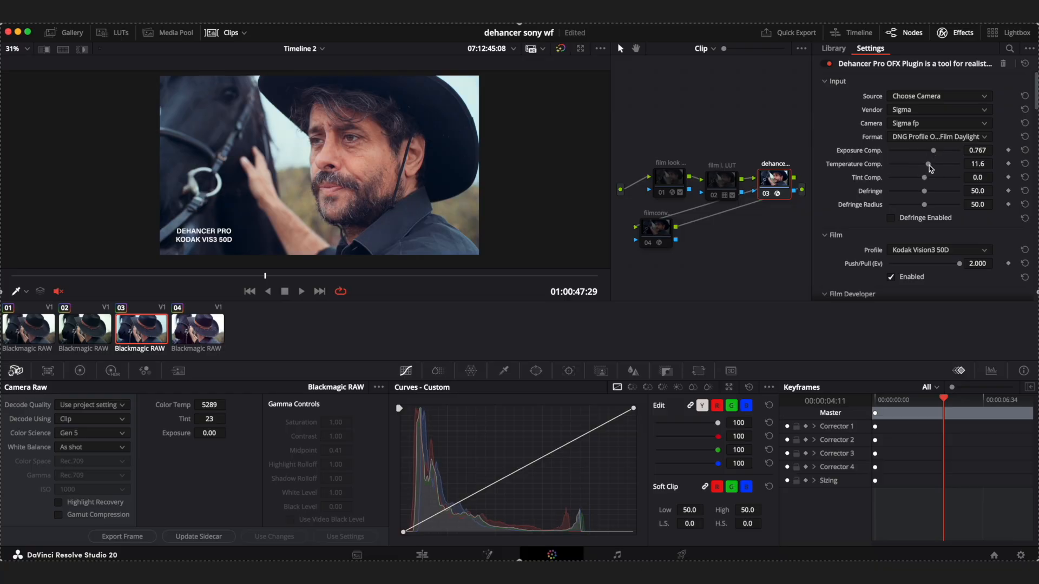
Step: Examine the setting sections of the FilmConvert Nitrate plugin, from the camera settings to the overlay parameters
left_click(655, 227)
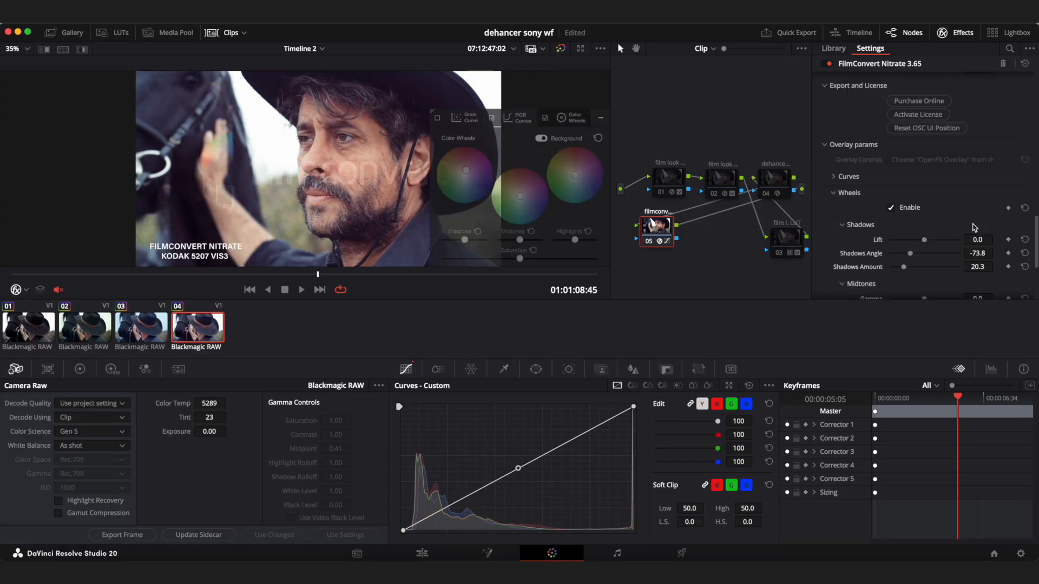
scroll(973, 228, "down", 2)
left_click(834, 145)
scroll(834, 157, "down", 3)
left_click(831, 168)
left_click(834, 287)
scroll(832, 278, "down", 3)
left_click(833, 204)
scroll(833, 208, "down", 5)
scroll(816, 209, "up", 12)
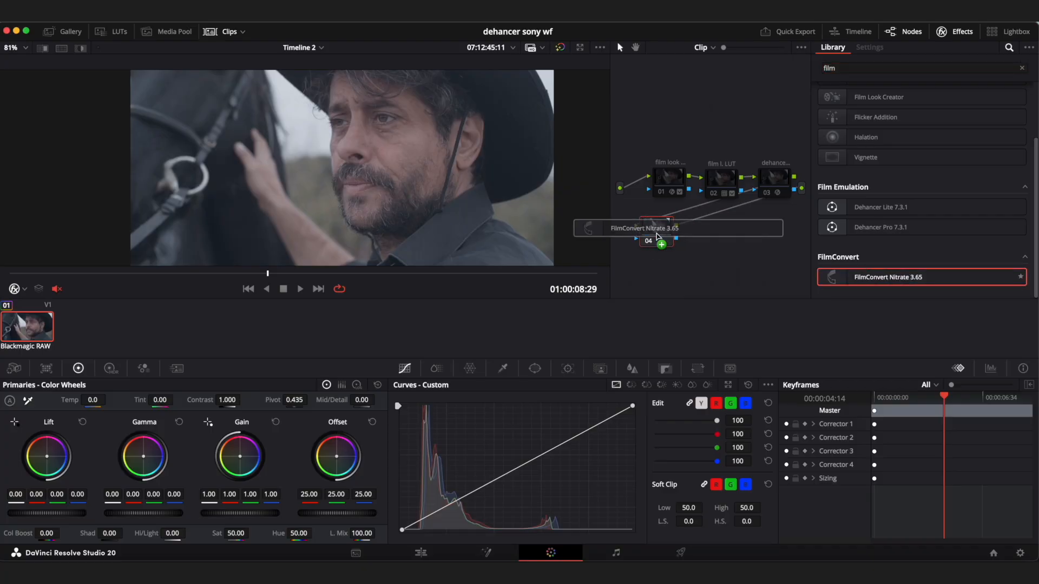
Step: Apply FilmConvert Nitrate 3.65 to node 04 and try out different film stocks
left_click_drag(651, 230, 657, 237)
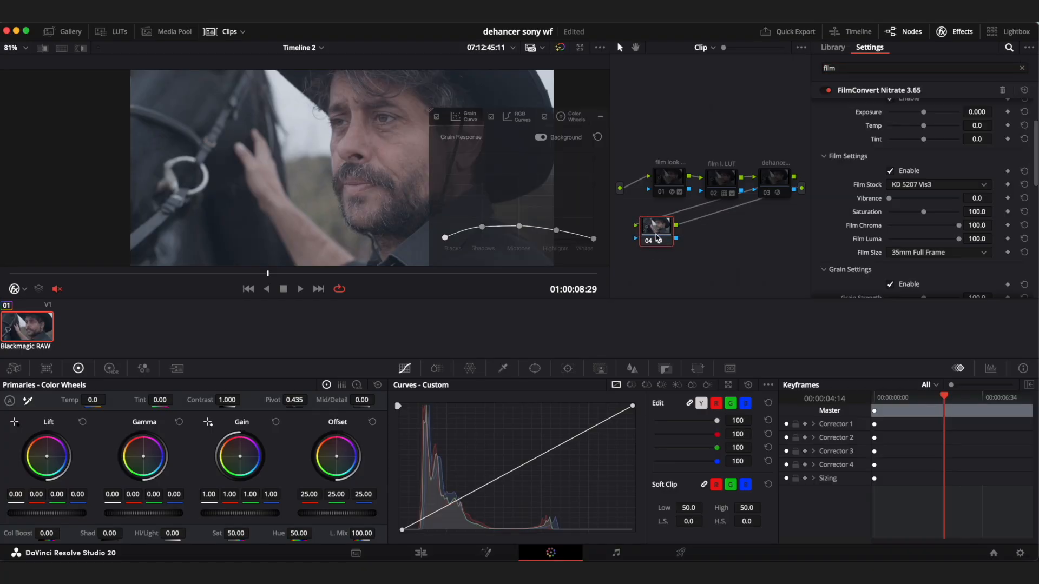
left_click(935, 185)
left_click(935, 210)
left_click(934, 186)
left_click(937, 199)
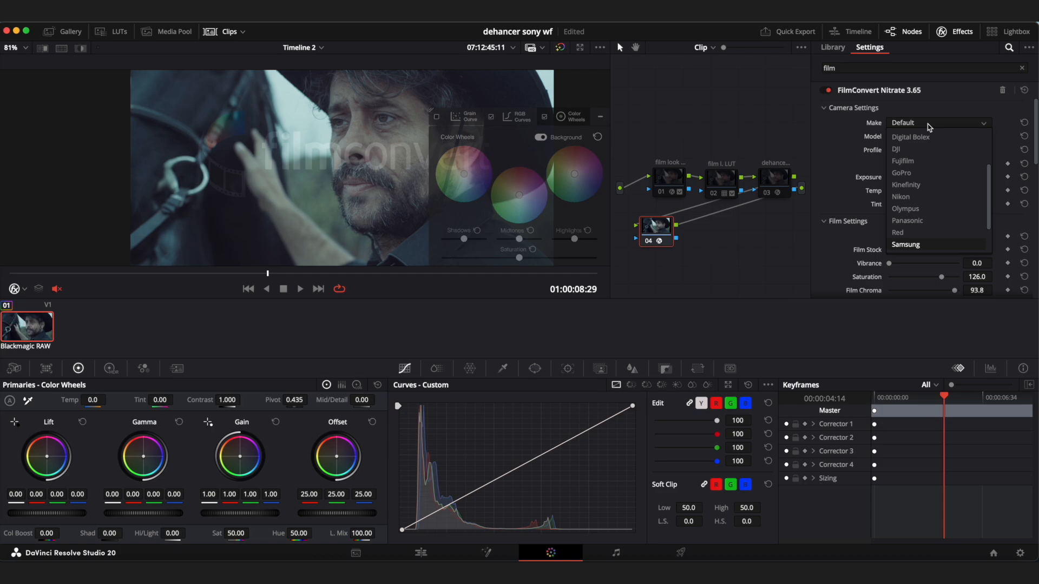
Step: Set the FilmConvert camera to Sigma FP with the Neutral profile and download its camera profile
scroll(936, 213, "down", 3)
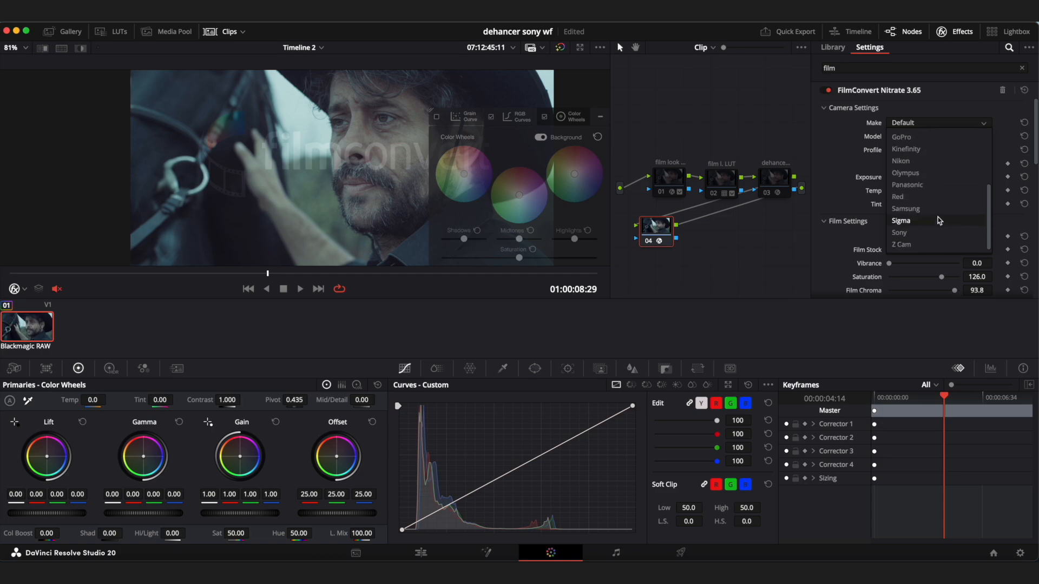
left_click(937, 220)
left_click(923, 151)
left_click(924, 177)
left_click(925, 163)
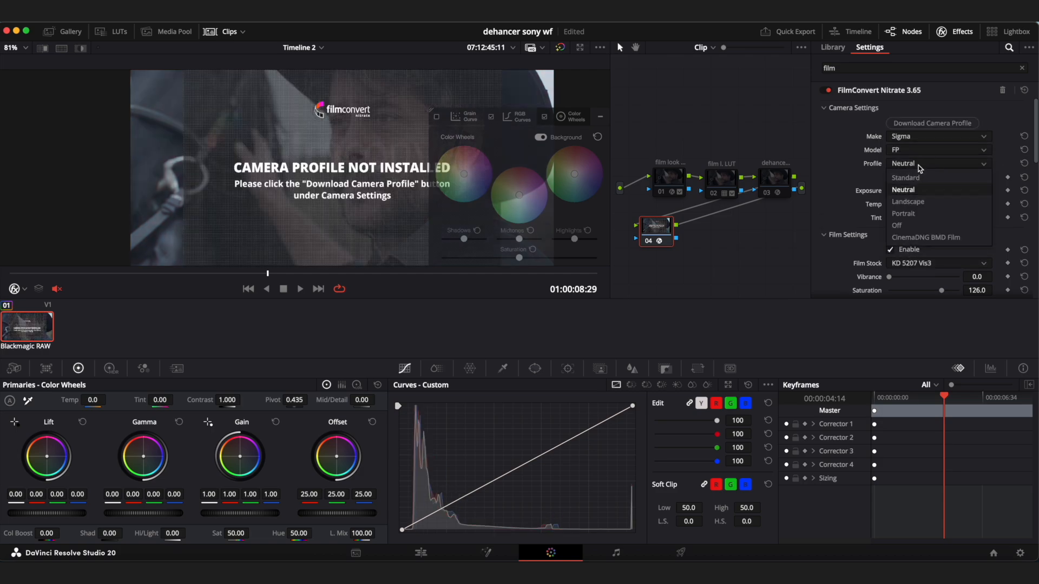
left_click(922, 170)
left_click(928, 124)
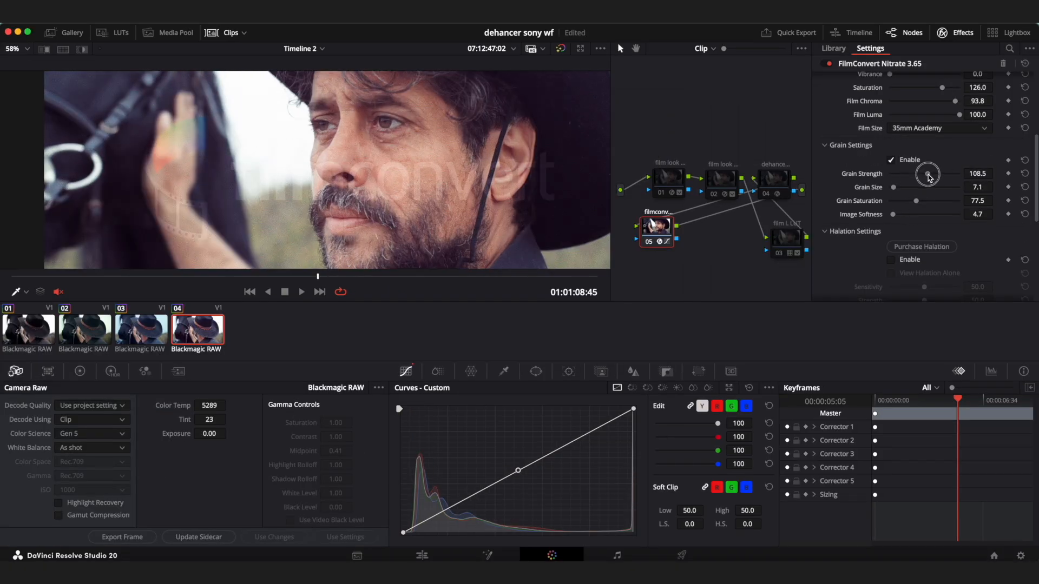
Step: Set FilmConvert's grain strength to 48.1, size to 15.6, saturation to 62.0 and image softness to 6.2, and try several film sizes
left_click_drag(915, 176, 952, 218)
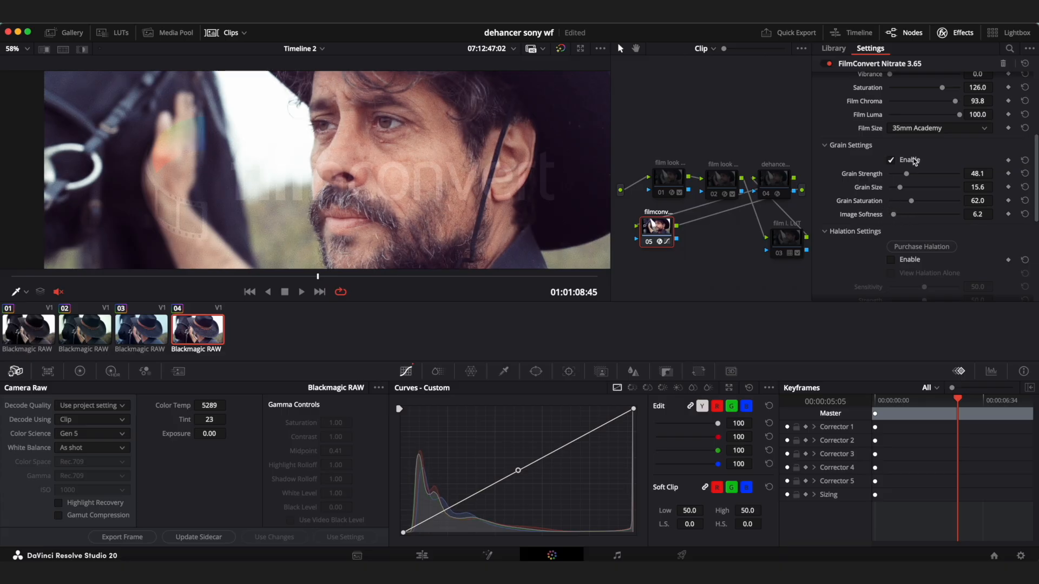
scroll(913, 167, "up", 3)
left_click(917, 193)
left_click(901, 207)
left_click(954, 194)
left_click(931, 268)
left_click(938, 193)
left_click(919, 290)
scroll(509, 162, "down", 3)
Step: Set the FilmConvert camera temperature to 20.9 and adjust the tint, film chroma and vibrance
left_click_drag(317, 277, 268, 278)
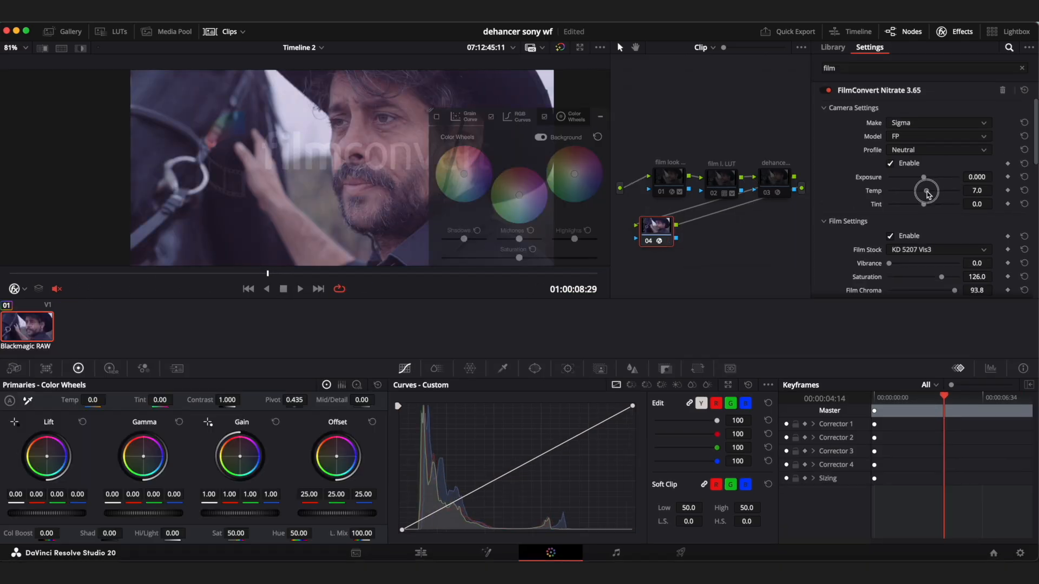
left_click_drag(928, 194, 931, 196)
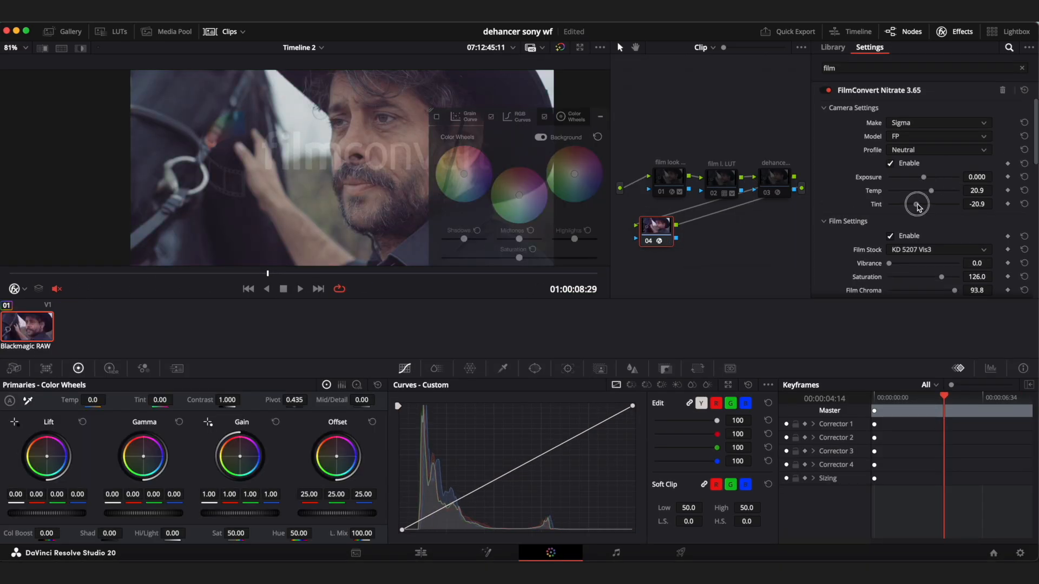
scroll(893, 271, "down", 10)
left_click_drag(960, 218, 950, 218)
left_click_drag(889, 190, 895, 191)
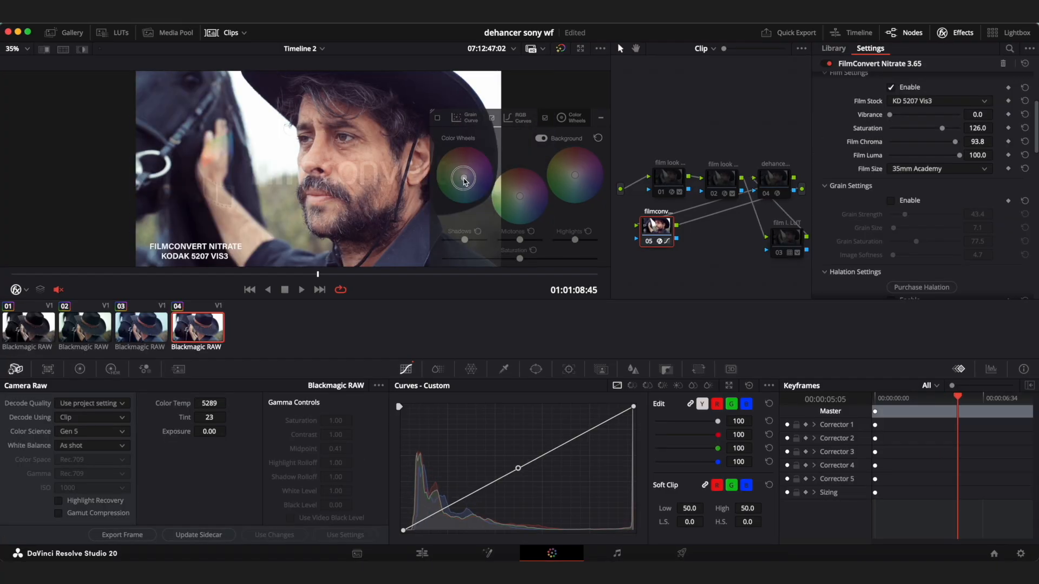
Step: Adjust the shadows color wheel in the FilmConvert overlay of the fourth clip and review the plugin's parameters
left_click_drag(463, 179, 466, 171)
scroll(974, 227, "down", 12)
scroll(892, 199, "up", 3)
scroll(833, 211, "down", 8)
scroll(831, 210, "up", 5)
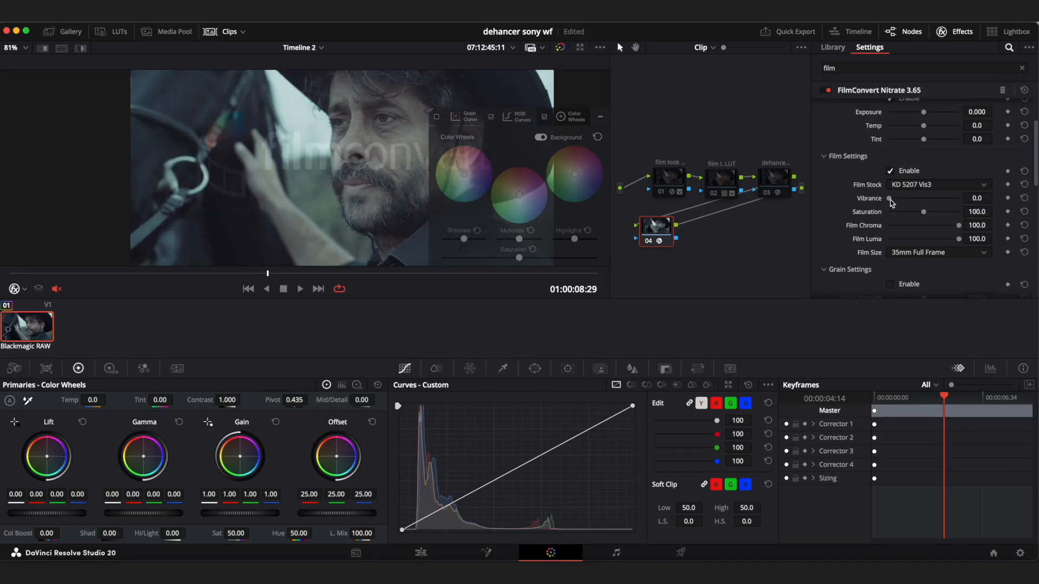
Step: Set the FilmConvert saturation to 126 and the film chroma to 93.8
mouse_move(951, 212)
left_mouse_down()
mouse_move(957, 226)
mouse_move(944, 226)
left_mouse_up()
scroll(944, 226, "up", 3)
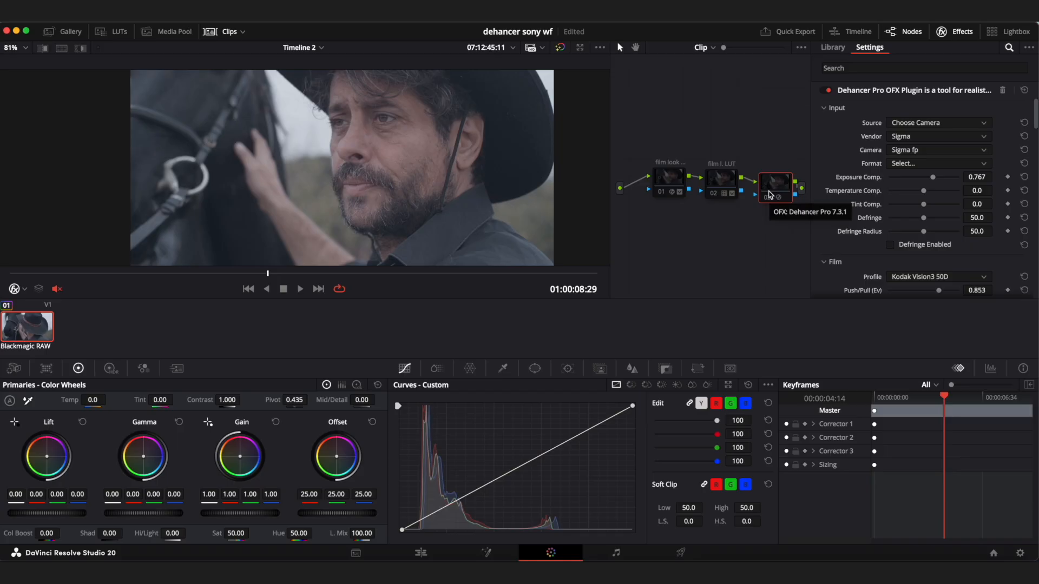
Step: Label the third node "dehancer pro" and enable it
type("dehancer pro")
key("ctrl+d")
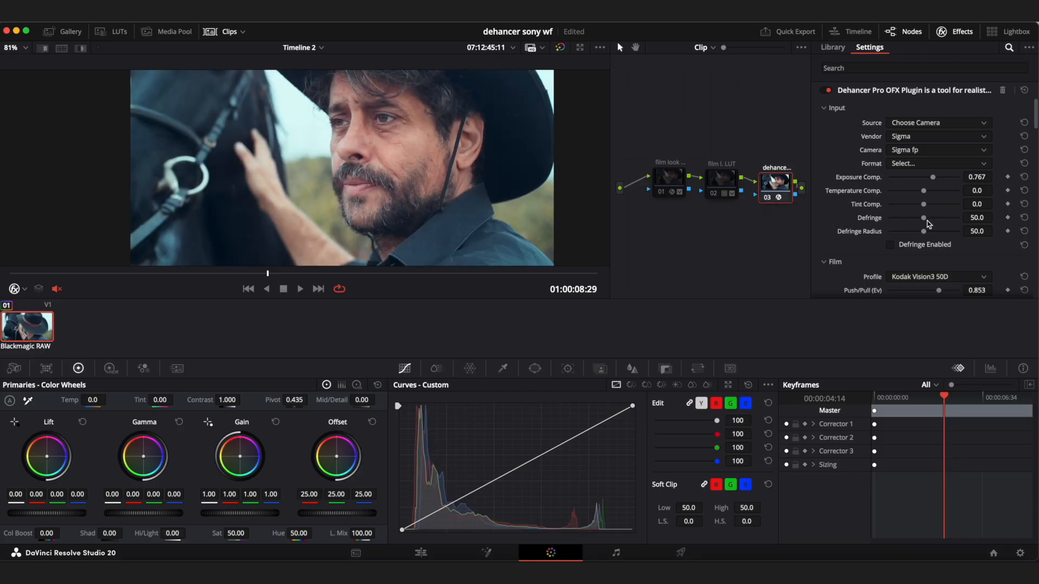
Step: Lower the Push/Pull value of Dehancer's Kodak Vision3 50D film profile
scroll(928, 224, "down", 3)
left_click_drag(939, 225, 901, 216)
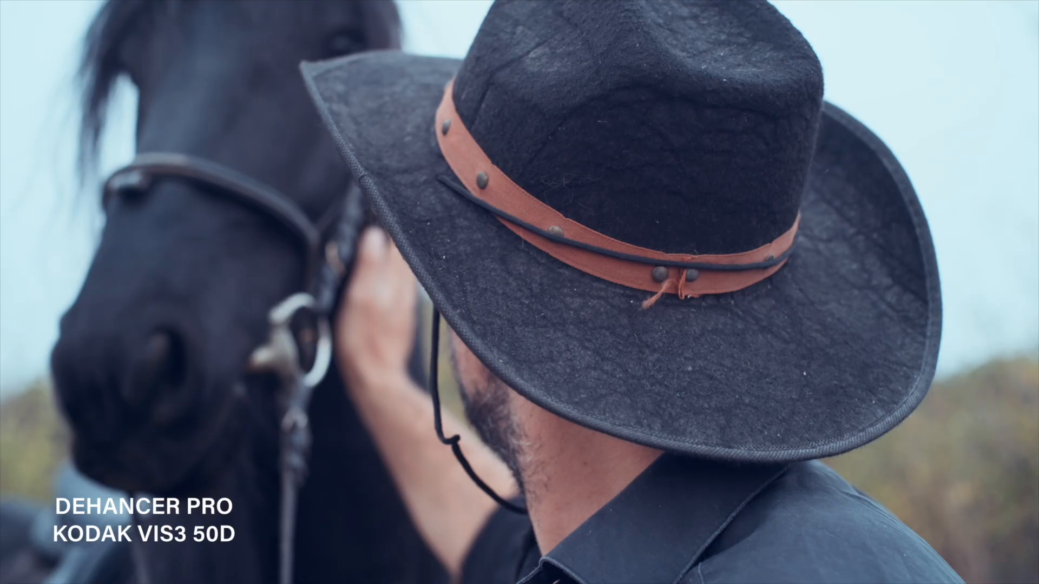